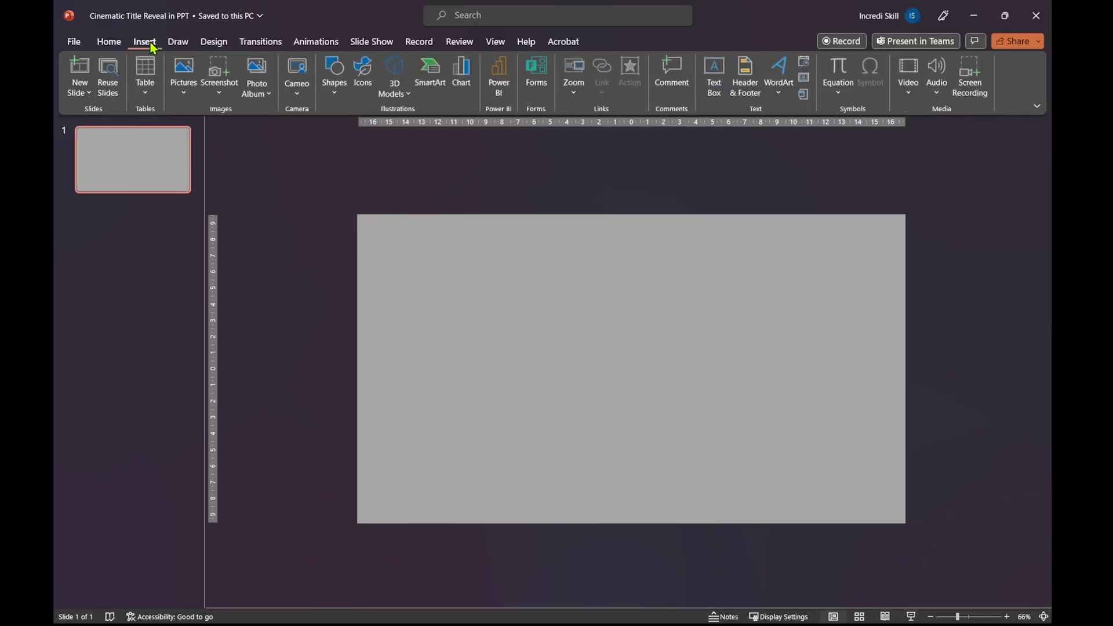
Insert the majestic misty mountain photo from the 05 PHOTOS folder
left_click(178, 79)
left_click(208, 134)
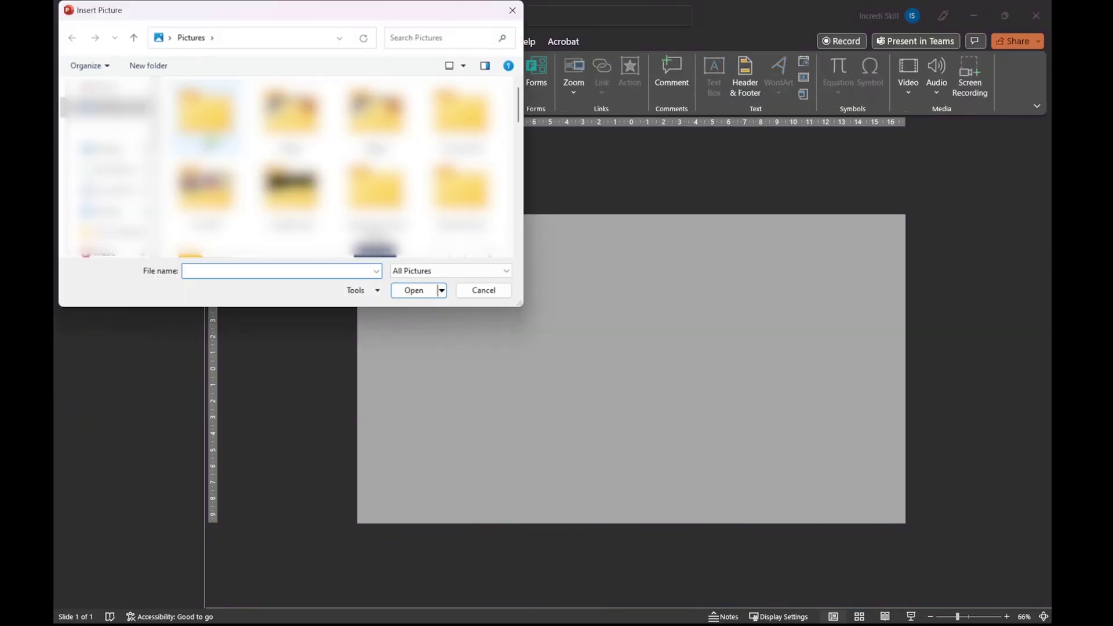
double_click(218, 189)
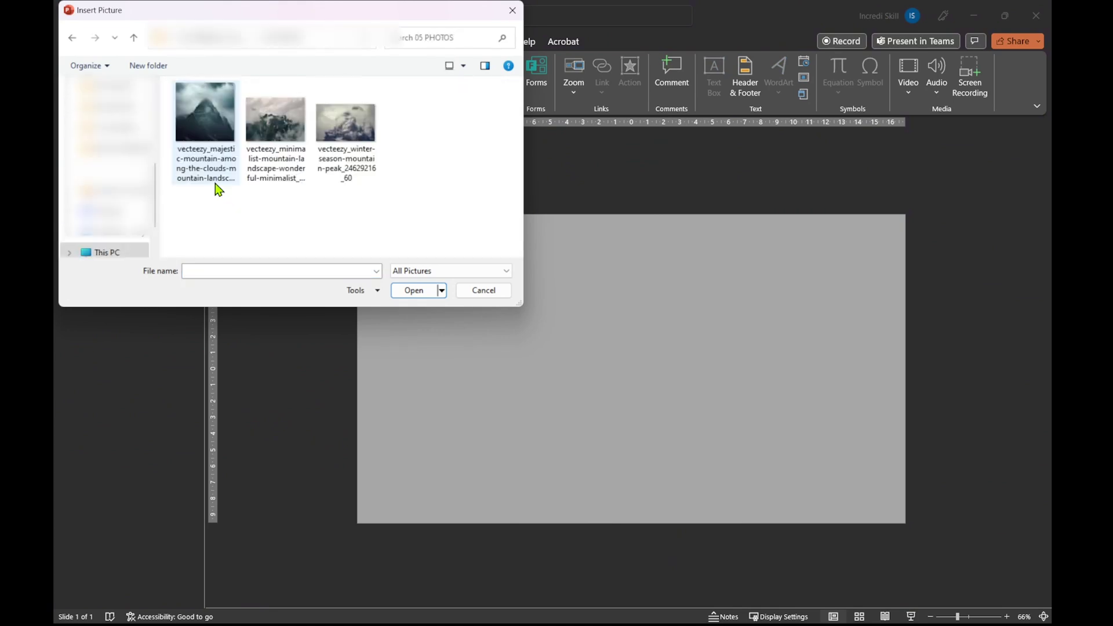
double_click(218, 125)
scroll(833, 398, "down", 2)
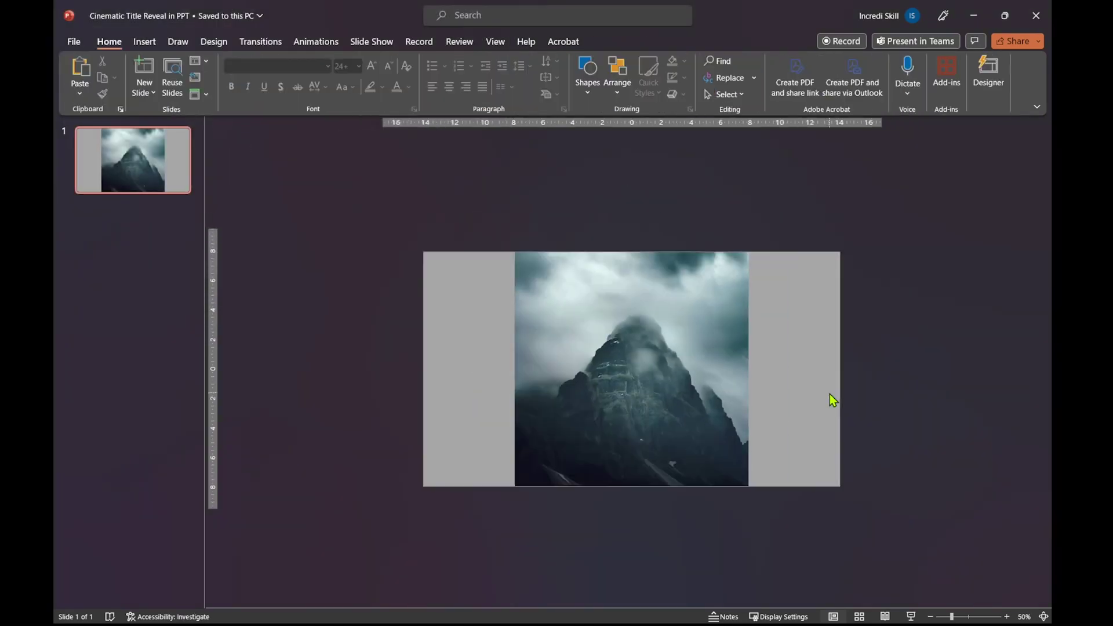
scroll(830, 398, "down", 2)
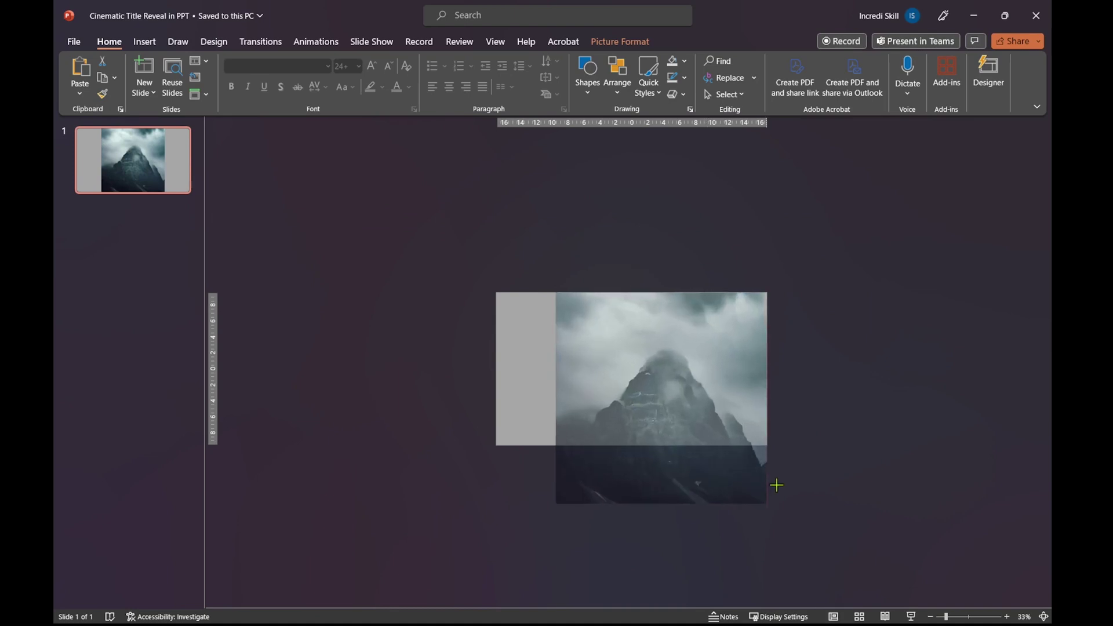
Enlarge and reposition the mountain photo until it extends past every slide edge
left_click_drag(705, 444, 820, 560)
left_click_drag(493, 532, 416, 600)
left_click_drag(424, 560, 427, 523)
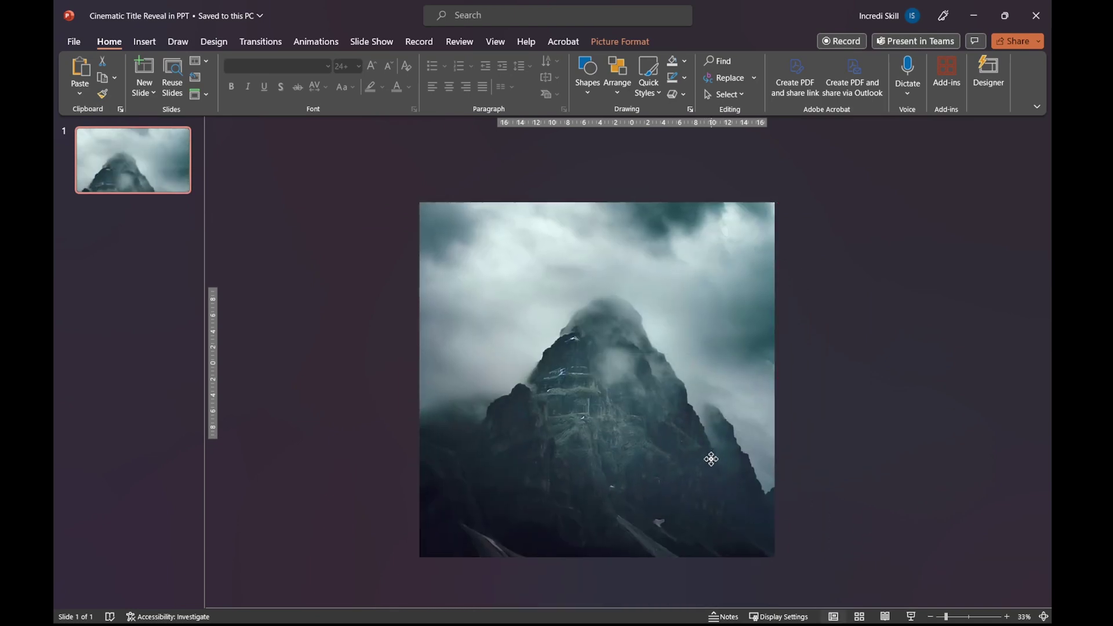
left_click_drag(776, 386, 878, 386)
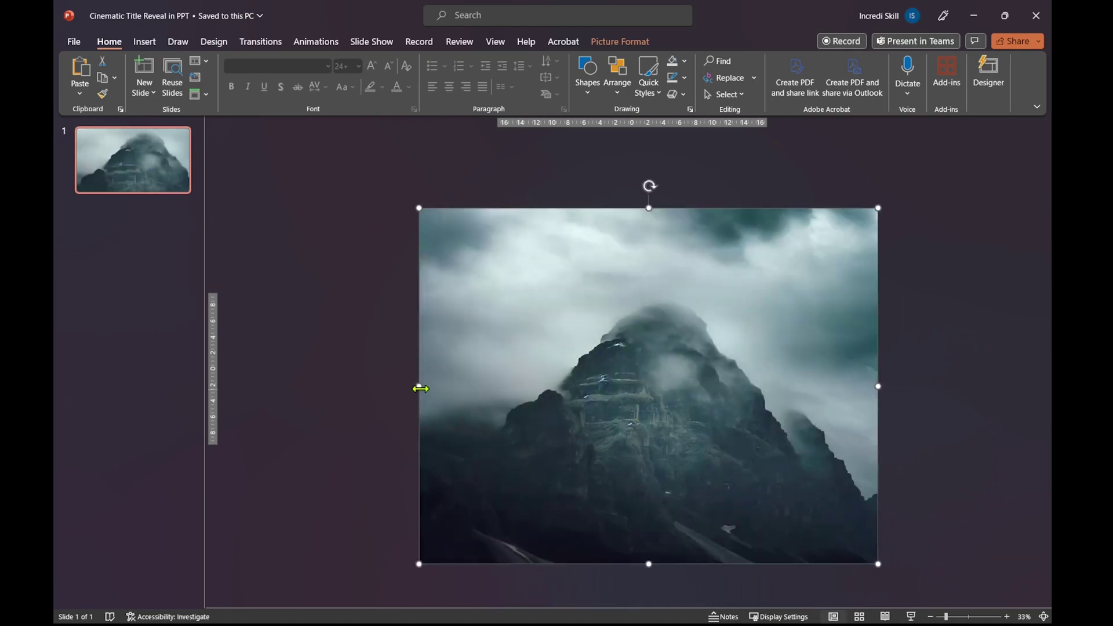
left_click_drag(418, 385, 365, 386)
left_click_drag(879, 563, 930, 605)
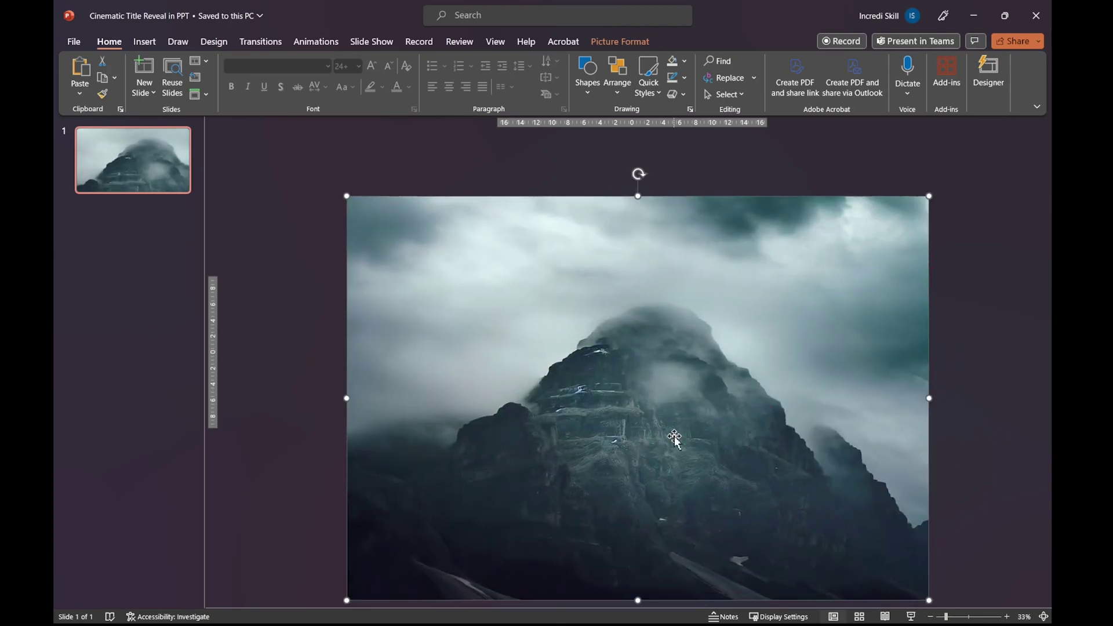
scroll(1001, 412, "down", 1, "ctrl")
scroll(1000, 413, "down", 2, "ctrl")
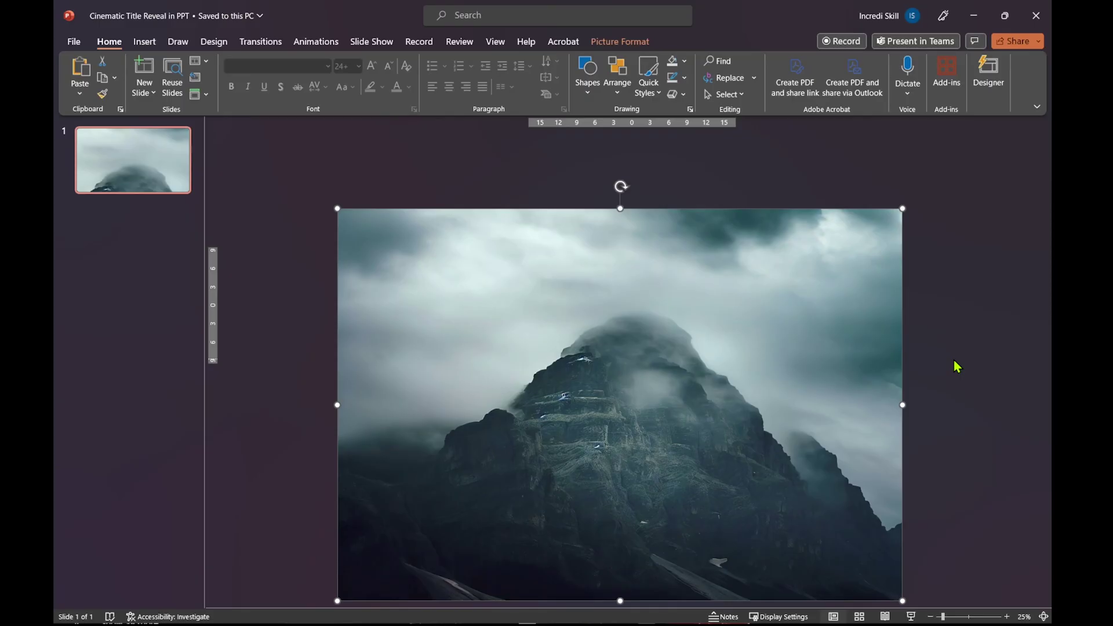
left_click(620, 41)
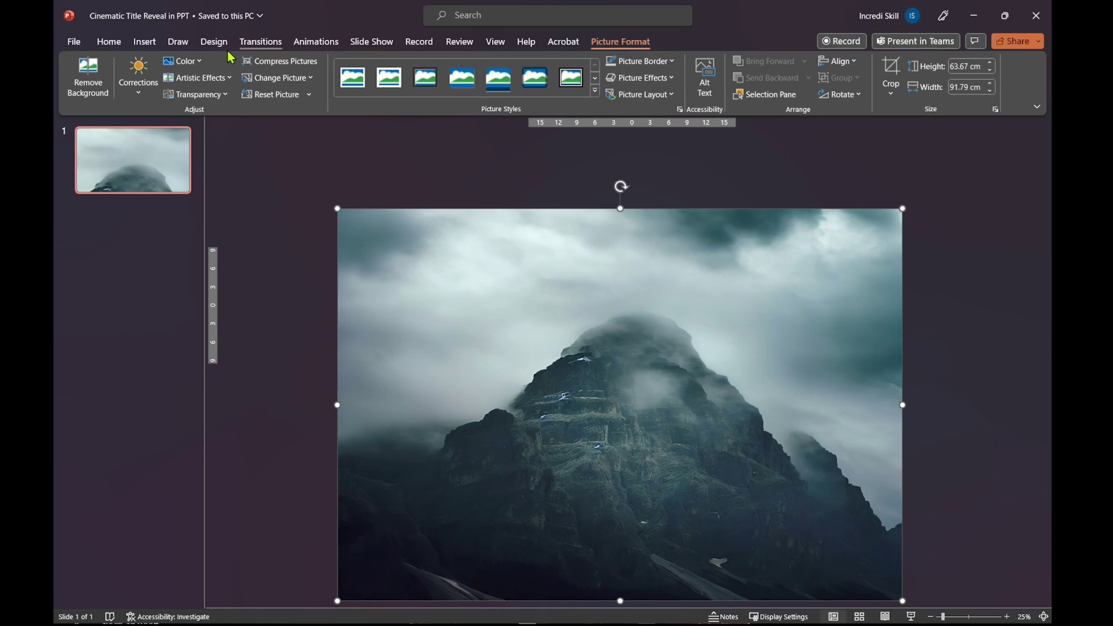
Set the mountain photo's saturation to 33% and its transparency to 30%
left_click(199, 63)
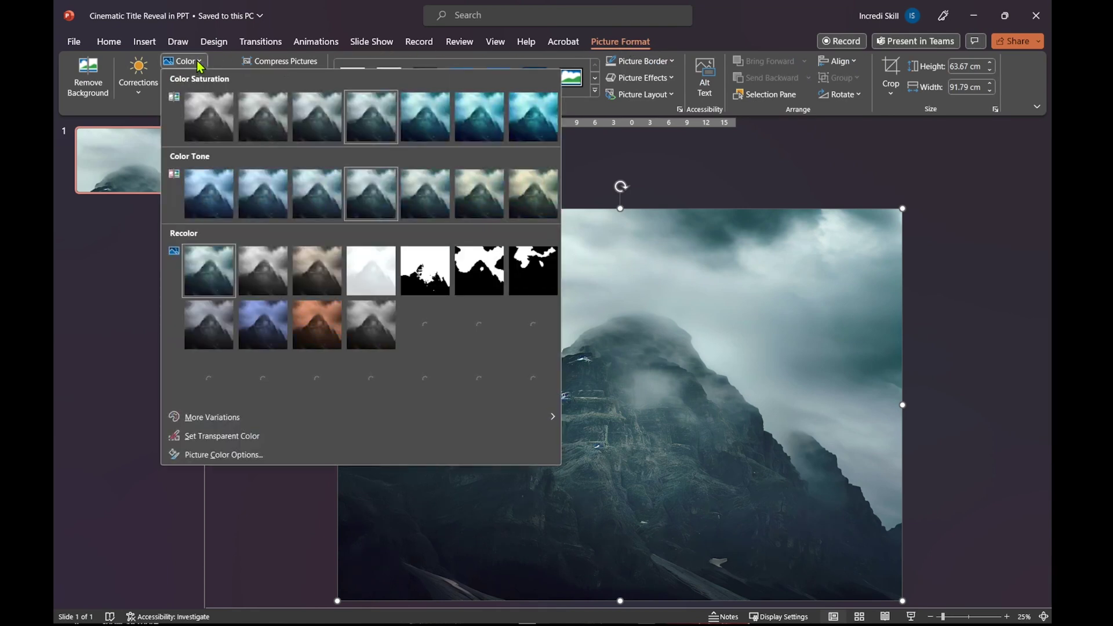
left_click(269, 127)
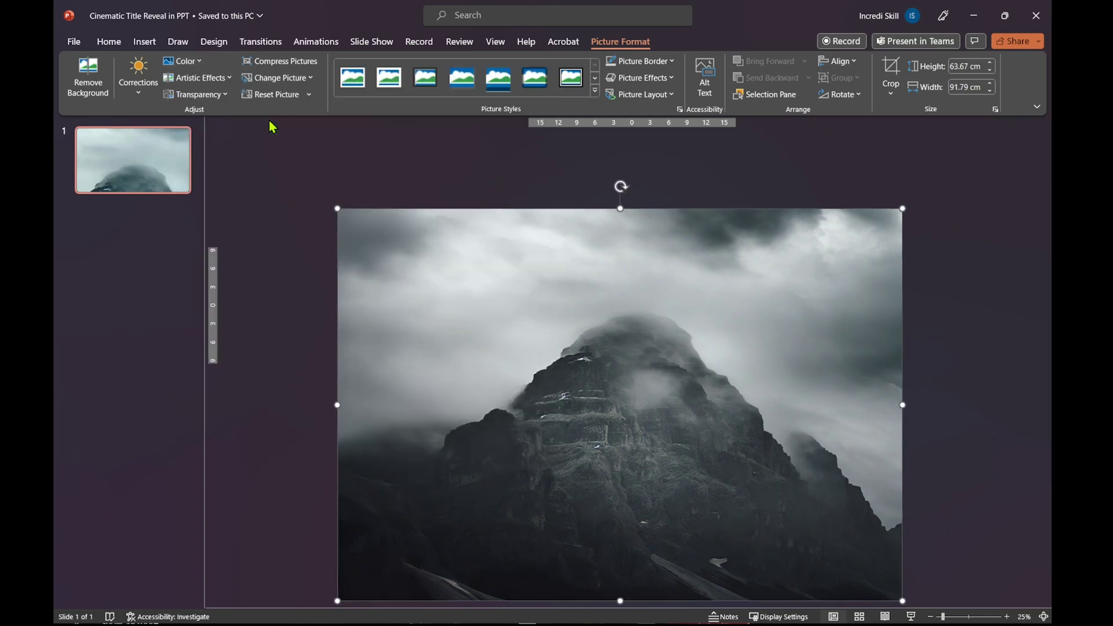
left_click(228, 95)
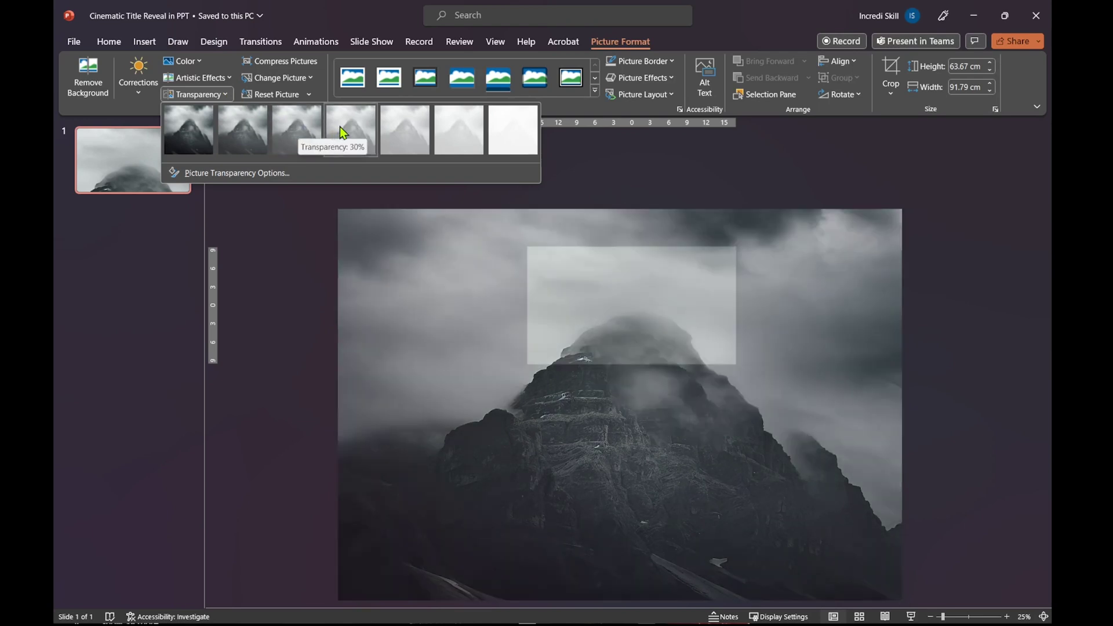
left_click(356, 131)
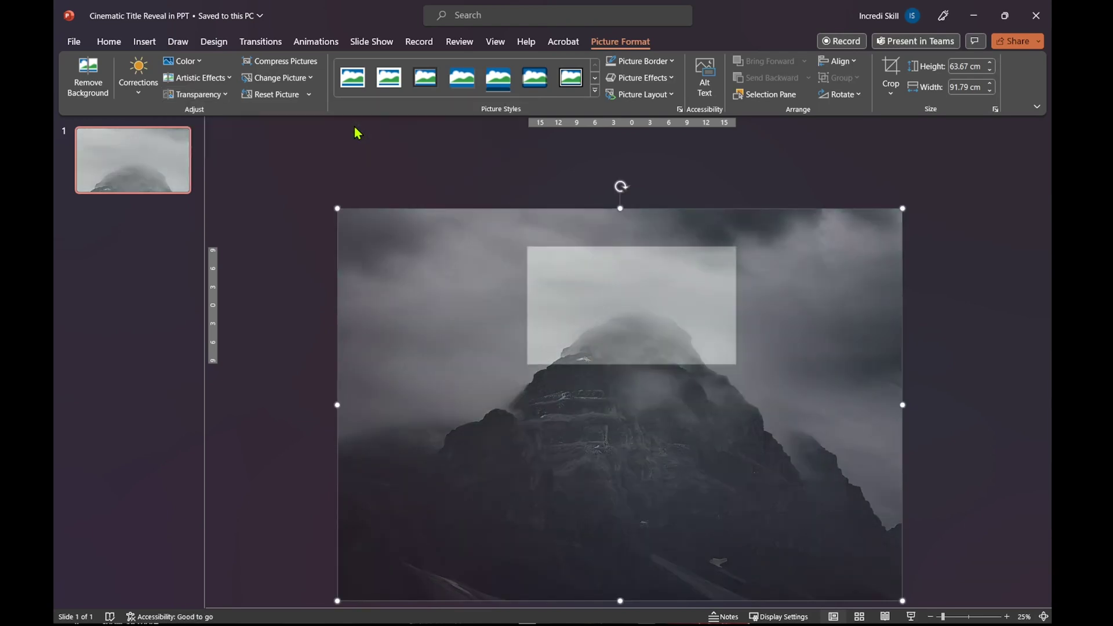
Recolor the mountain photo with the Sepia preset
left_click(201, 63)
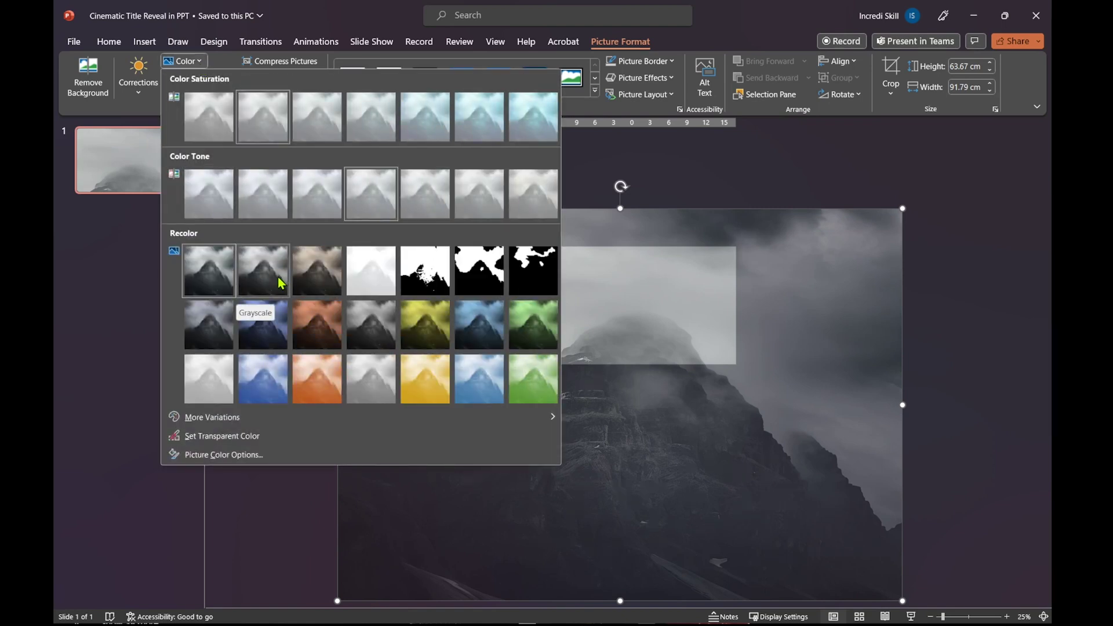
left_click(316, 276)
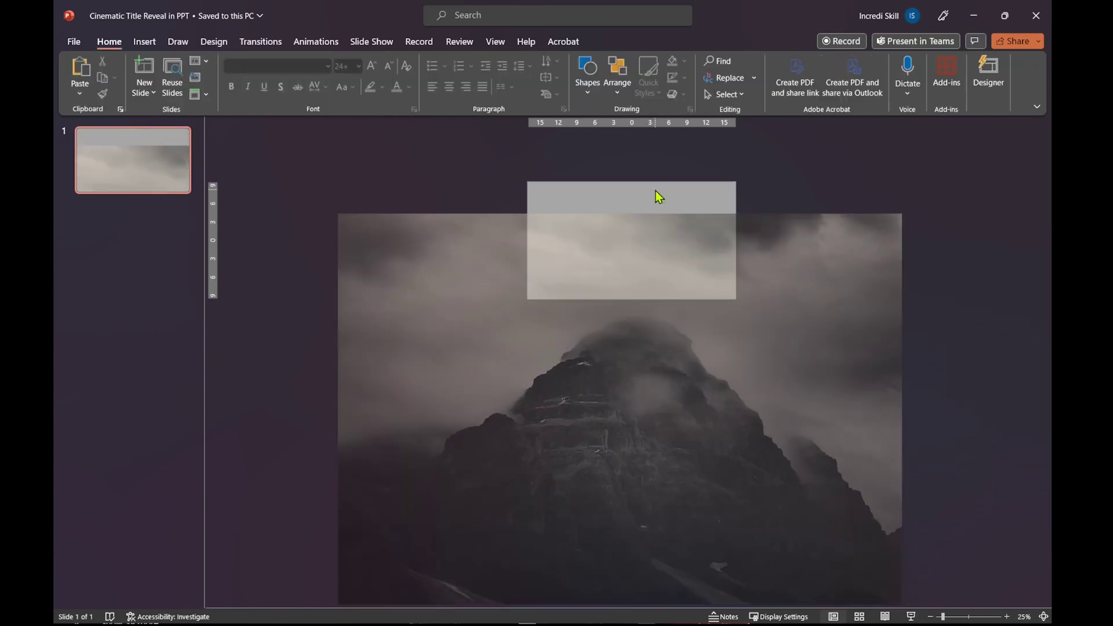
right_click(656, 191)
Give the slide a solid black background fill, then move the sepia photo slightly up
left_click(696, 342)
left_click(1024, 290)
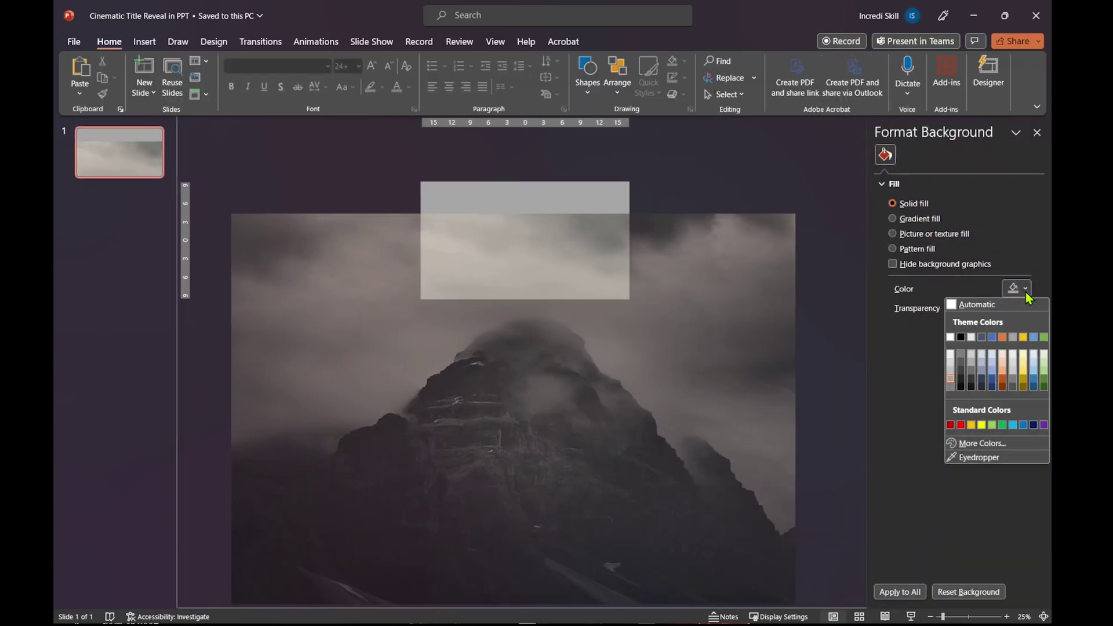
left_click(961, 338)
left_click(1036, 134)
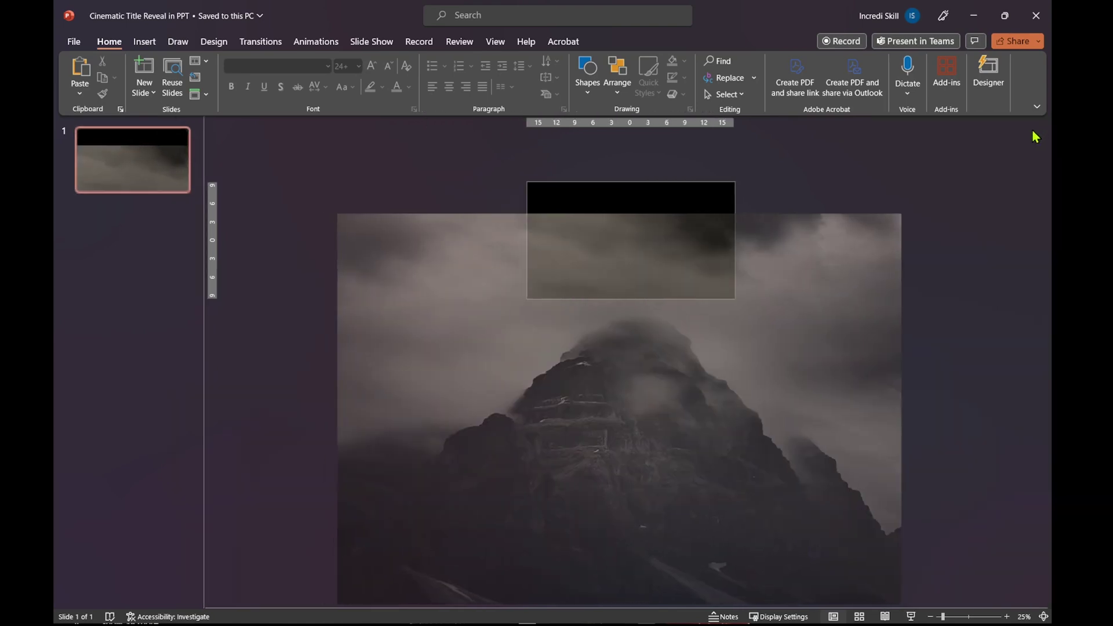
left_click(624, 273)
left_click_drag(624, 272, 628, 223)
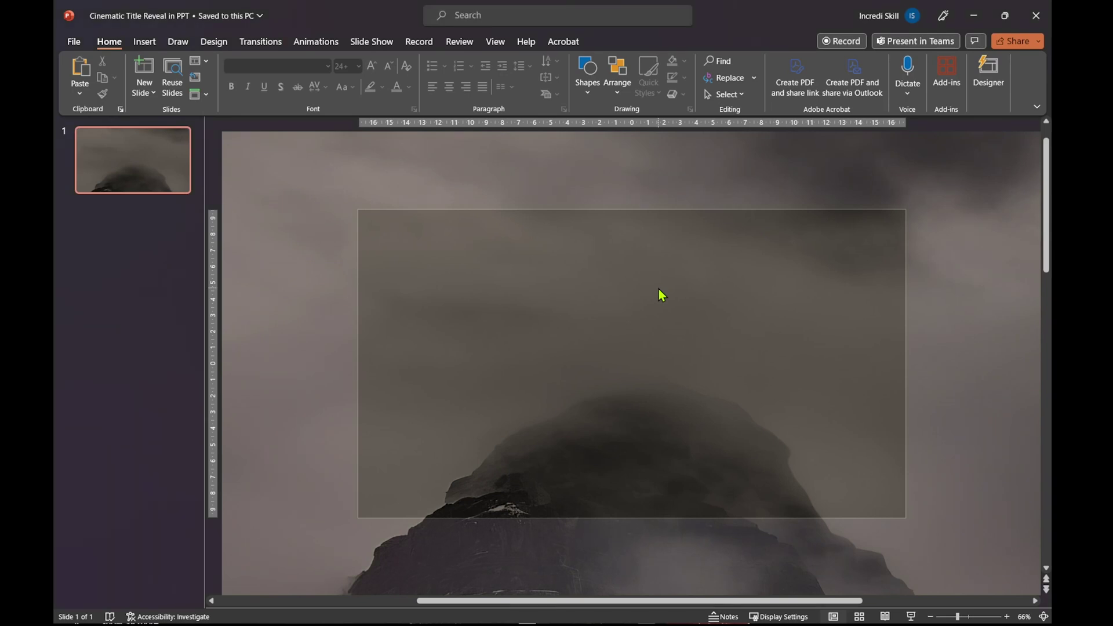
Paste the 'THE MISTY HORIZON' title and subtitle, preview in Slide Show, then paste the chapter list
key("ctrl+v")
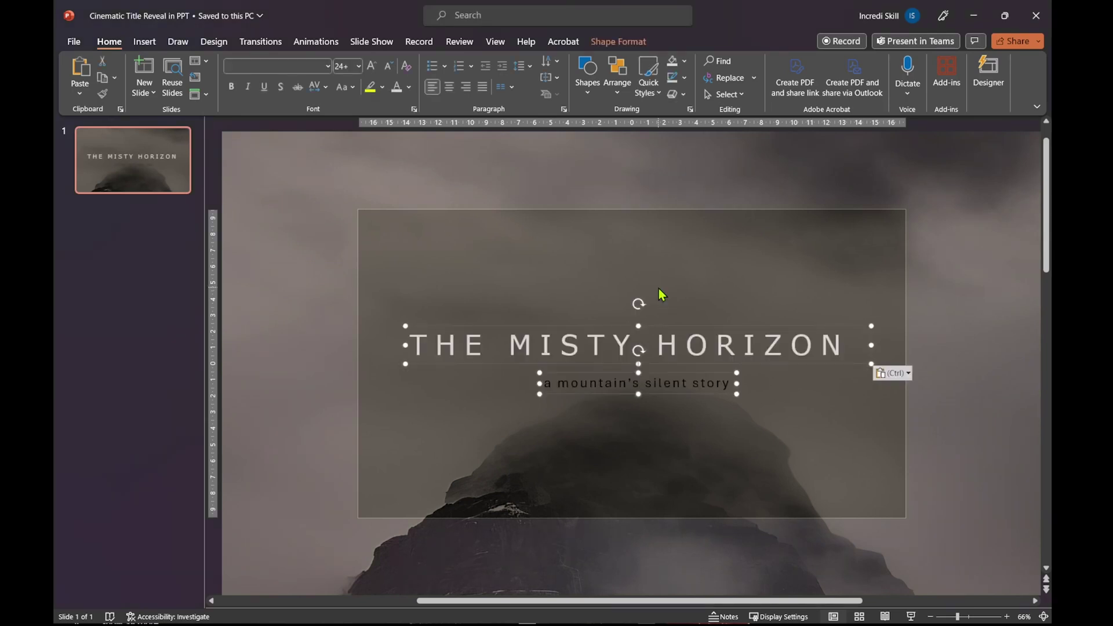
left_click(729, 295)
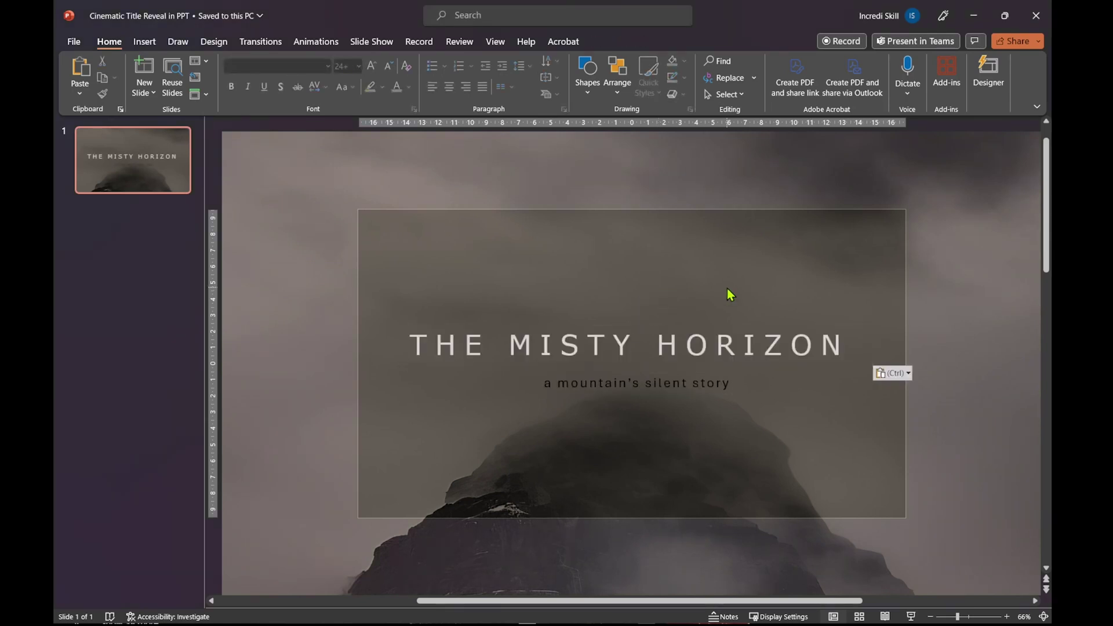
left_click(913, 618)
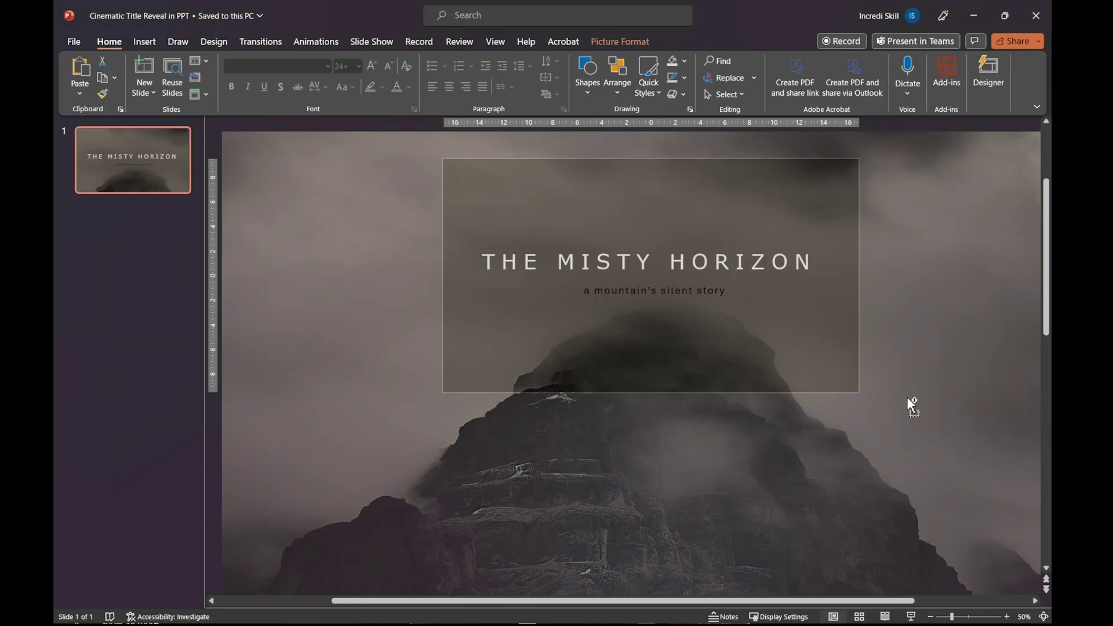
key("ctrl+v")
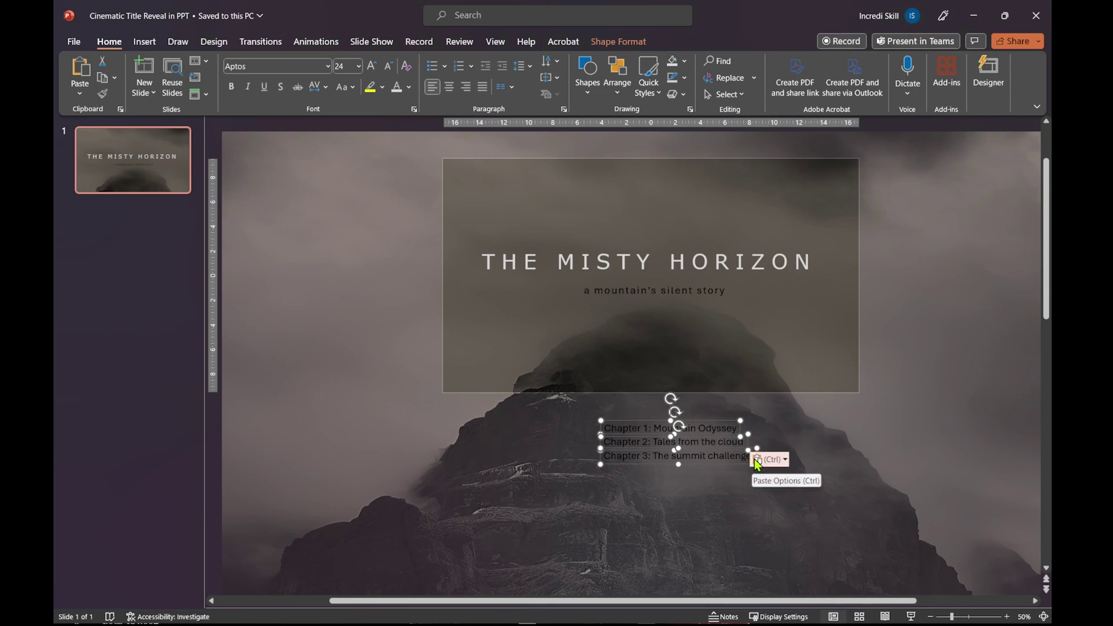
Paste copies of the chapter list text box just below the title panel
left_click(759, 468)
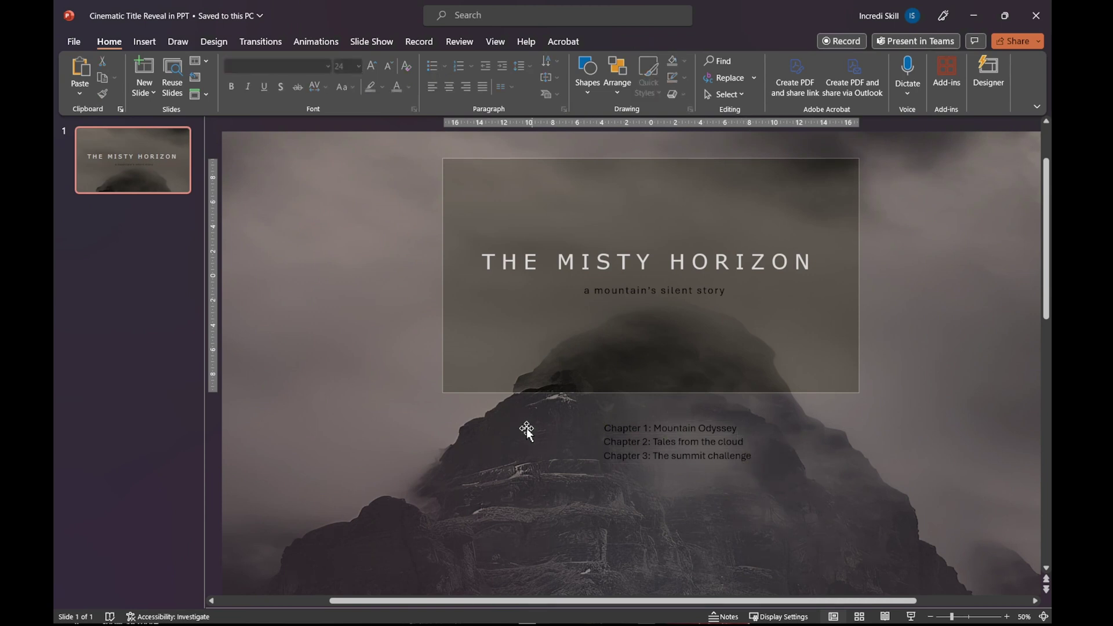
left_click(625, 429)
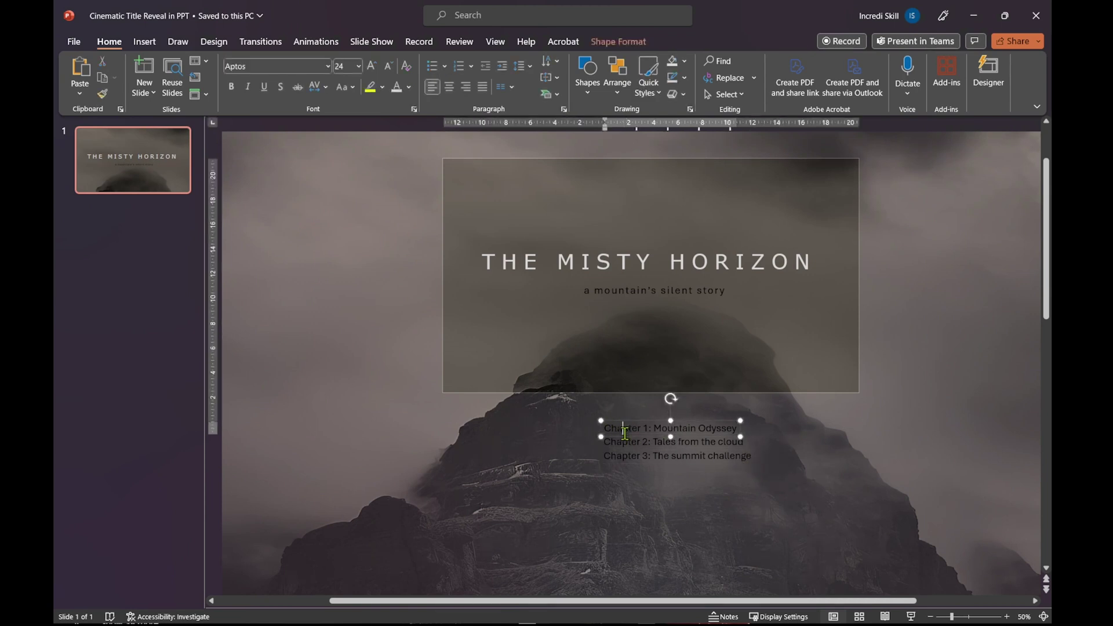
key("ctrl+v")
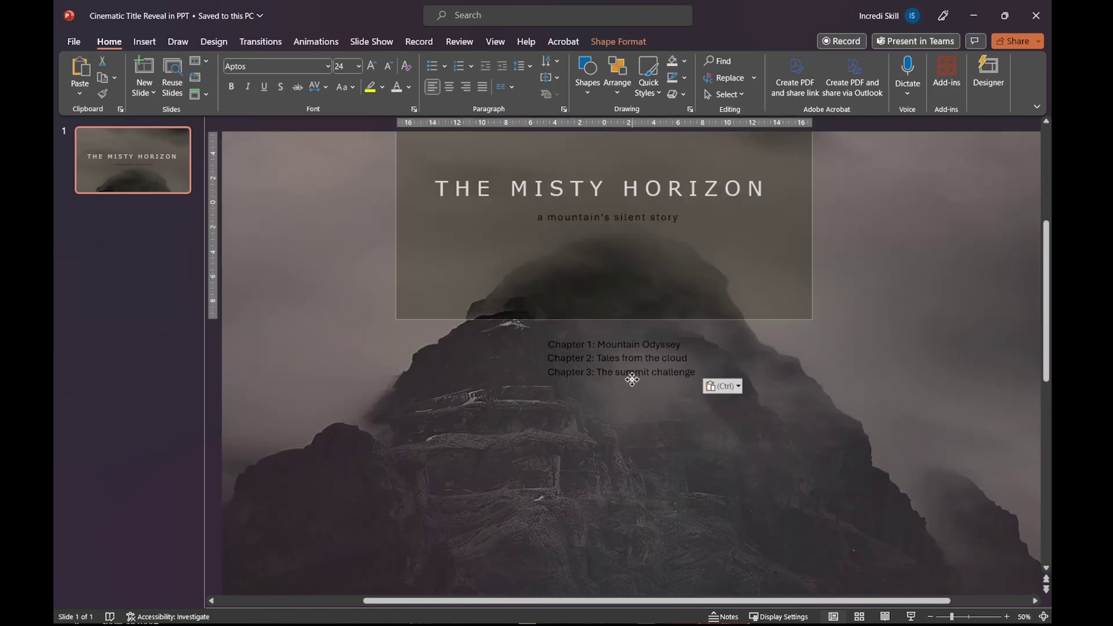
left_click(705, 422)
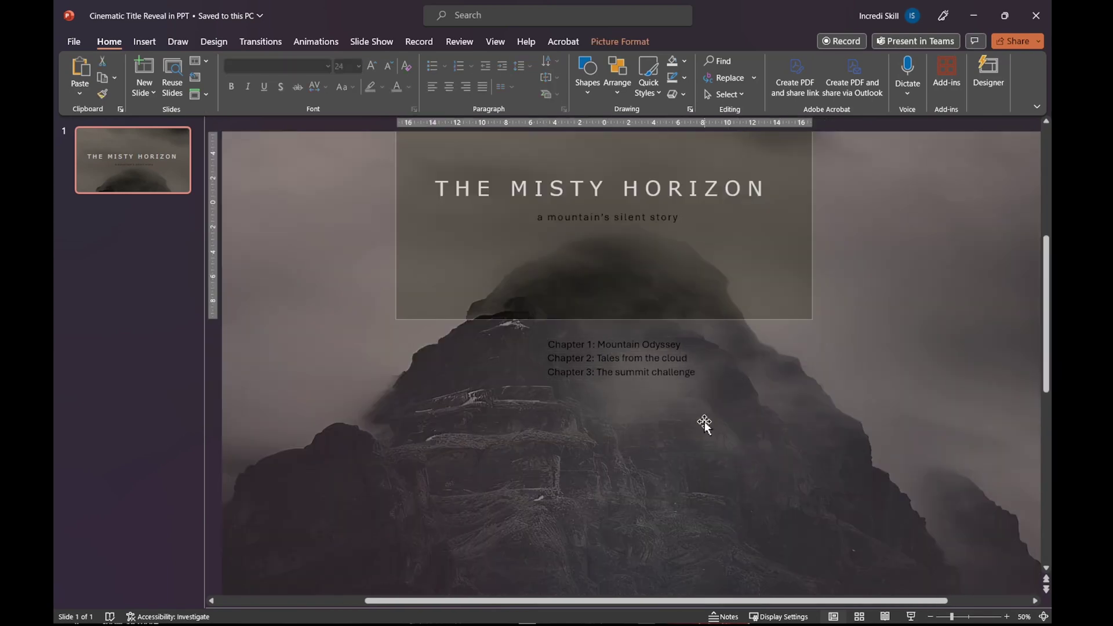
scroll(705, 421, "down", 2, "ctrl")
scroll(704, 422, "down", 1, "ctrl")
left_click(946, 370)
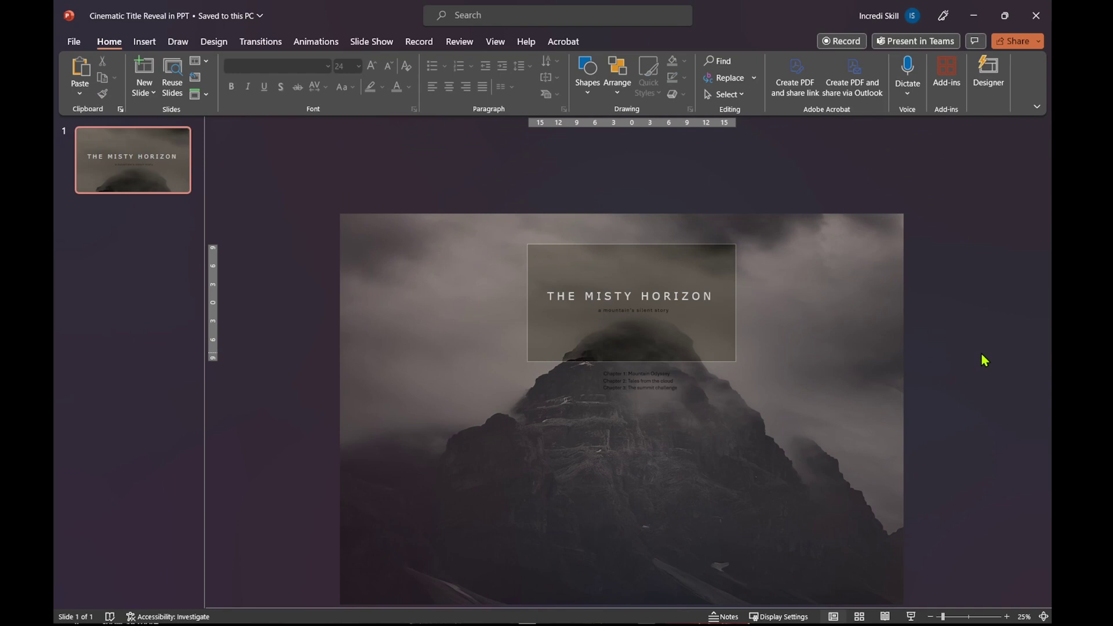
Duplicate slide 1 as slide 2 and begin shrinking its background photo
right_click(145, 185)
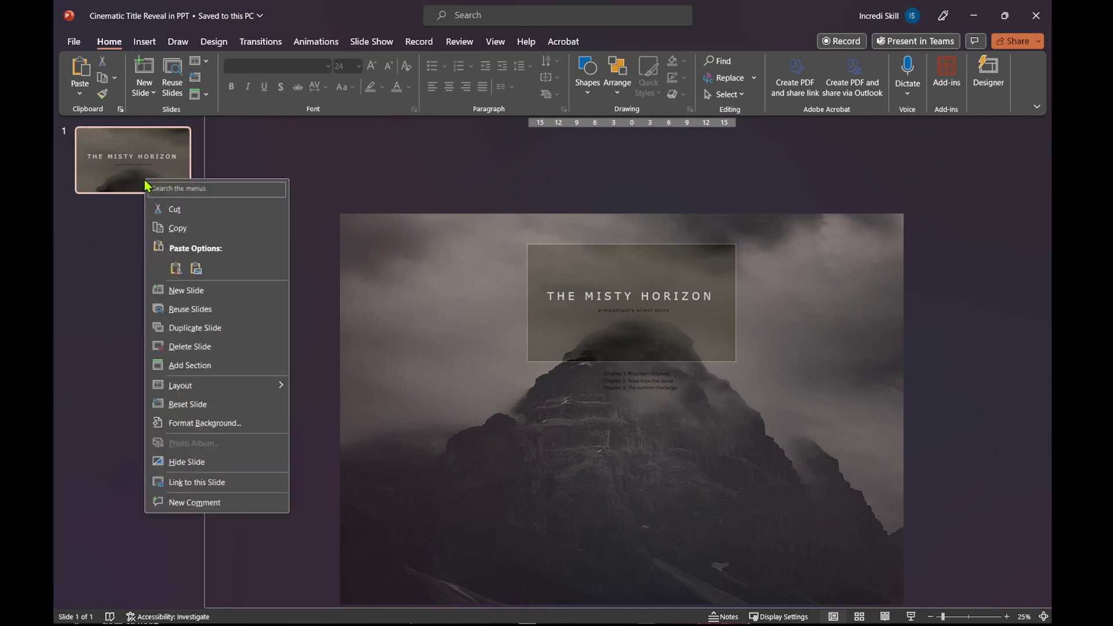
left_click(176, 325)
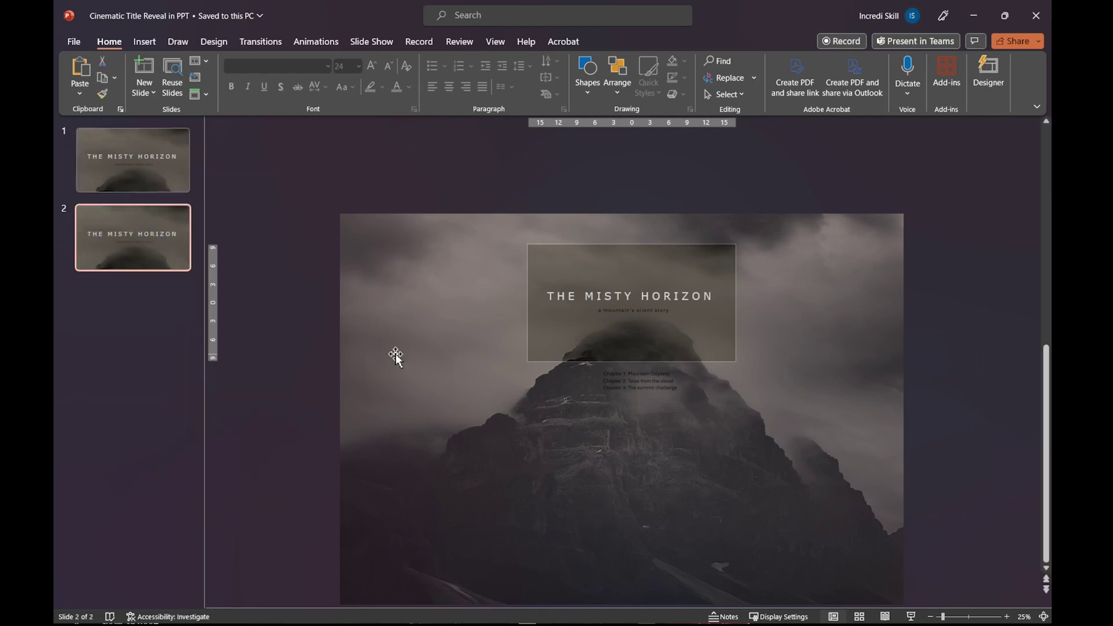
left_click(366, 245)
left_click_drag(339, 211, 467, 310)
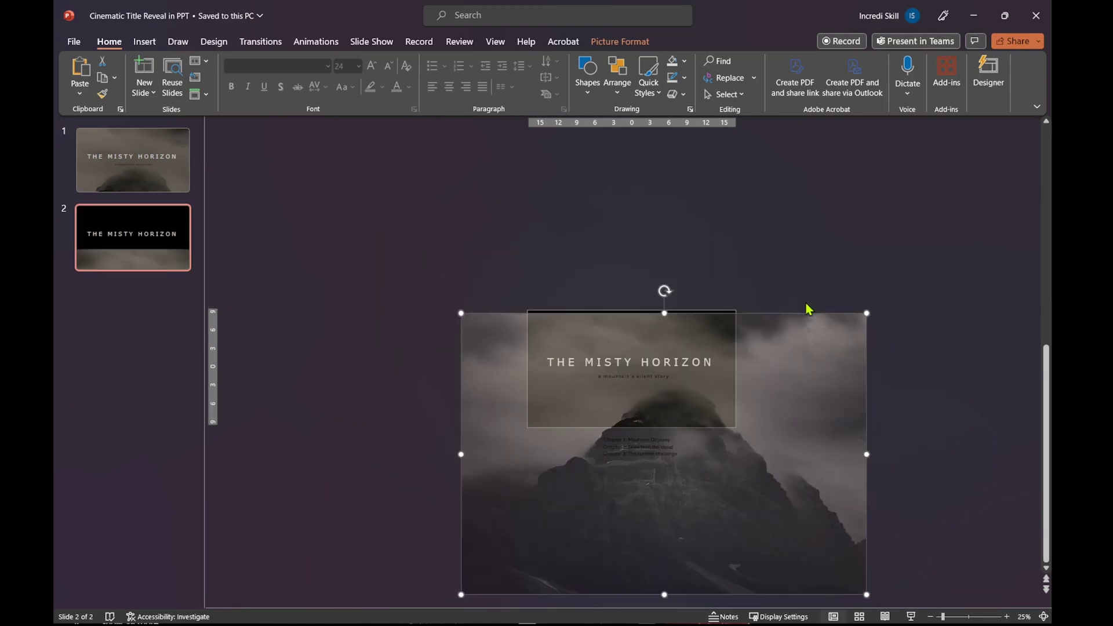
Shrink and shift slide 2's photo to roughly the title panel's size
left_click_drag(809, 311, 773, 314)
left_click(697, 423)
left_click_drag(775, 517, 728, 455)
left_click_drag(487, 290, 505, 305)
left_click_drag(722, 472, 721, 459)
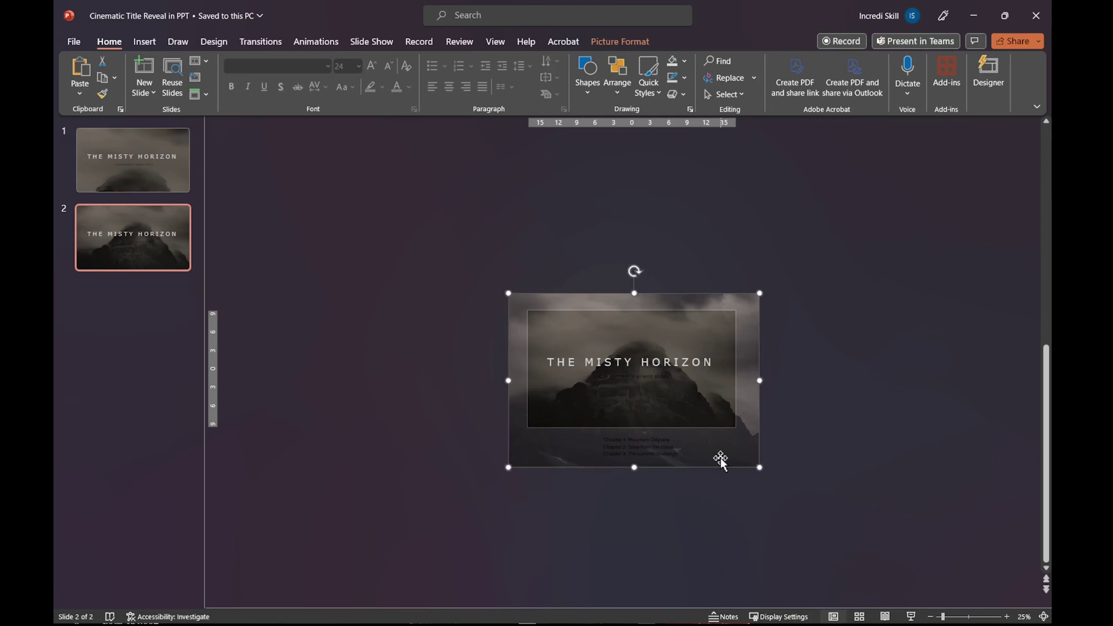
scroll(720, 460, "up", 2, "ctrl")
scroll(769, 414, "up", 1, "ctrl")
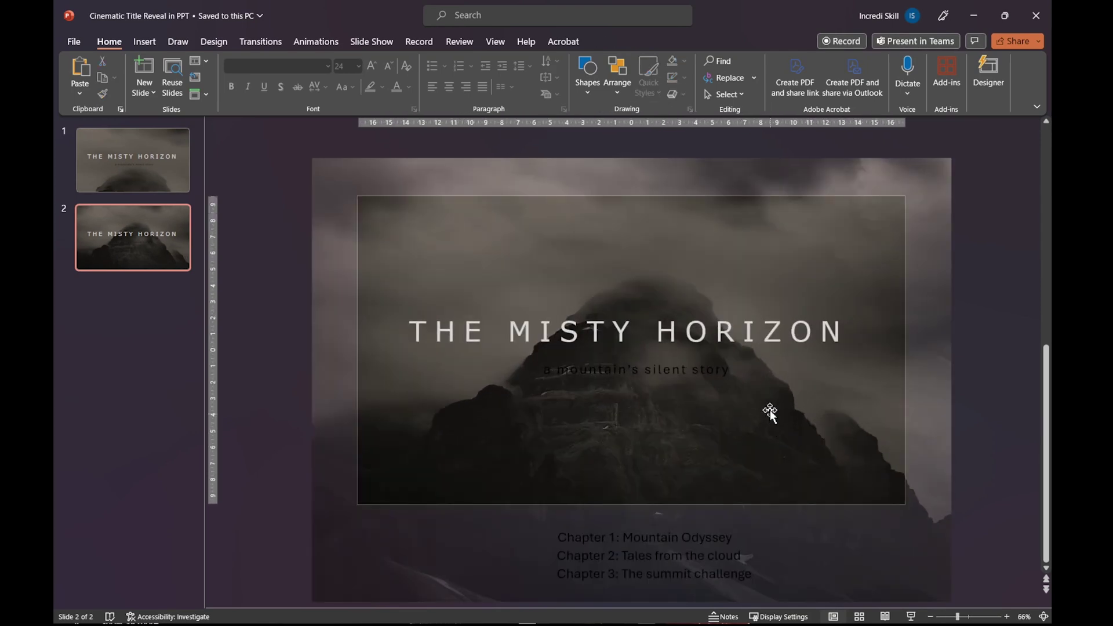
left_click(729, 337)
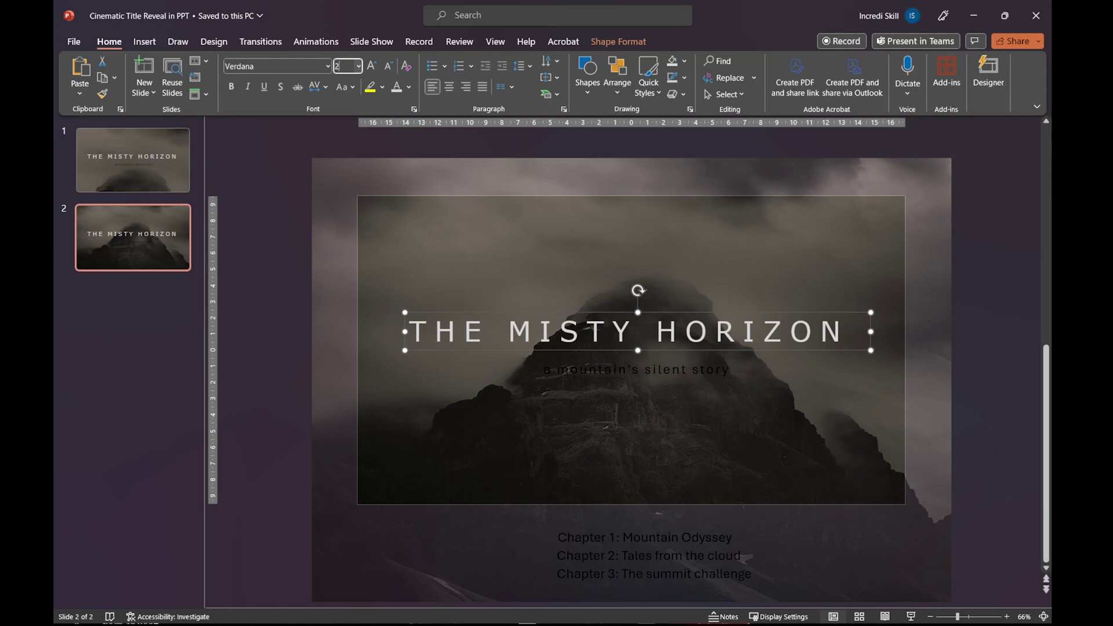
left_click(348, 67)
type("8")
Make slide 2's title 28 pt and centre it horizontally
key("Return")
left_click_drag(586, 341, 655, 342)
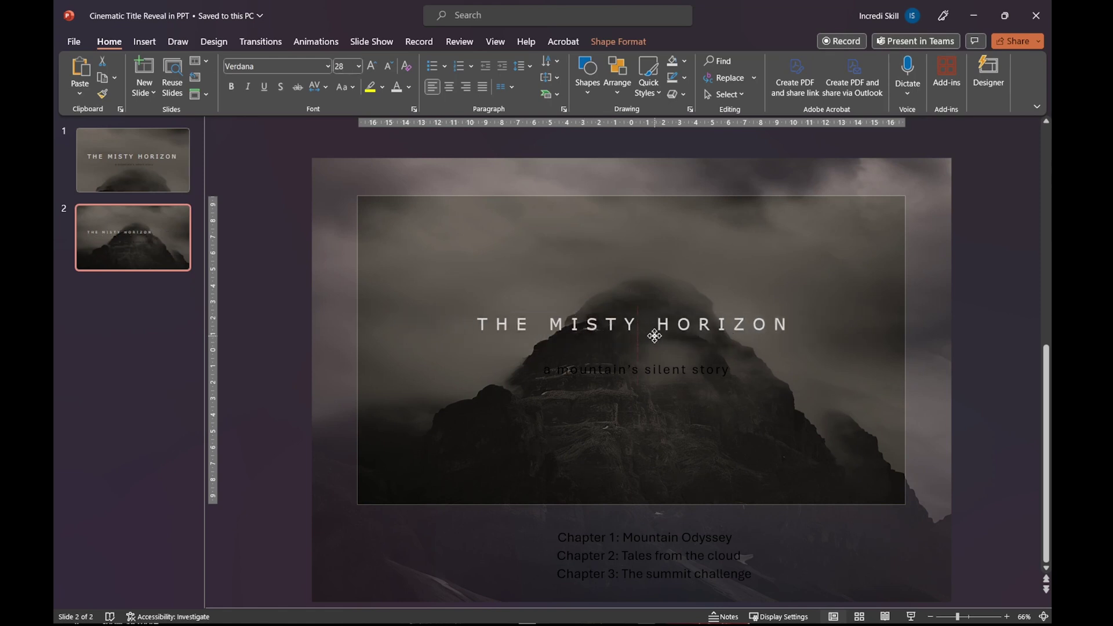
left_click(619, 74)
left_click(741, 322)
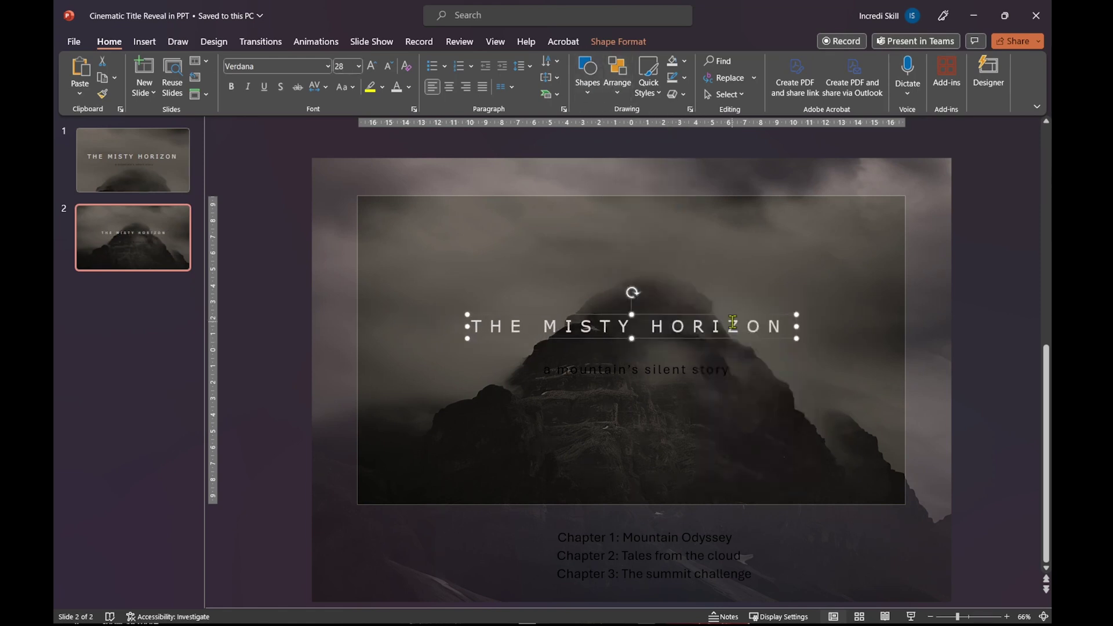
Set the subtitle to 18 pt, centre it, and tuck it under the title
left_click(681, 370)
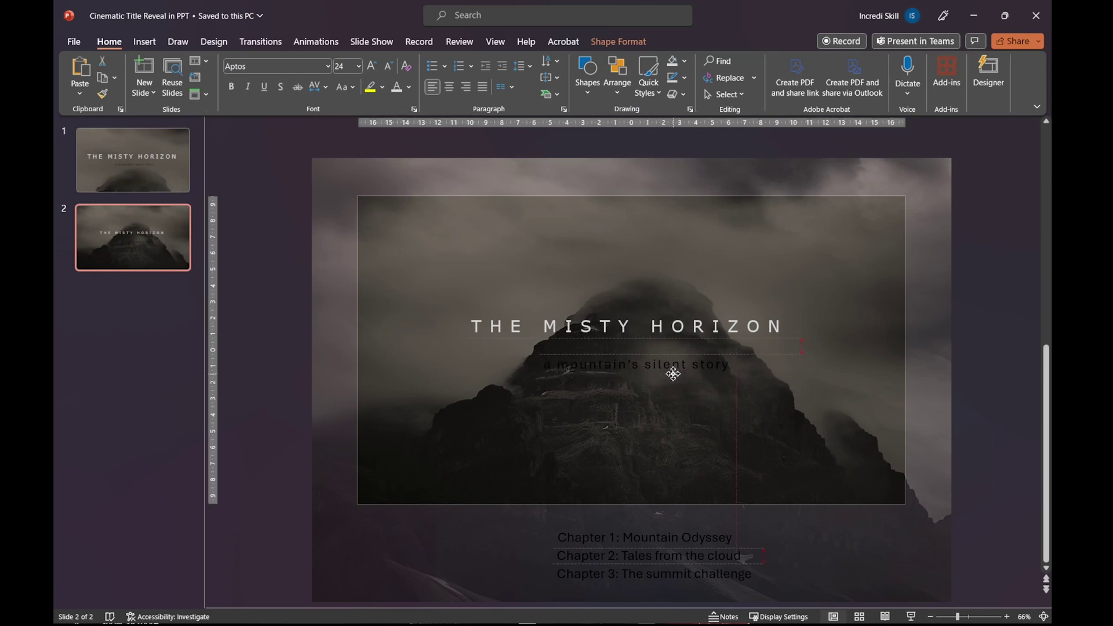
left_click_drag(674, 382, 672, 375)
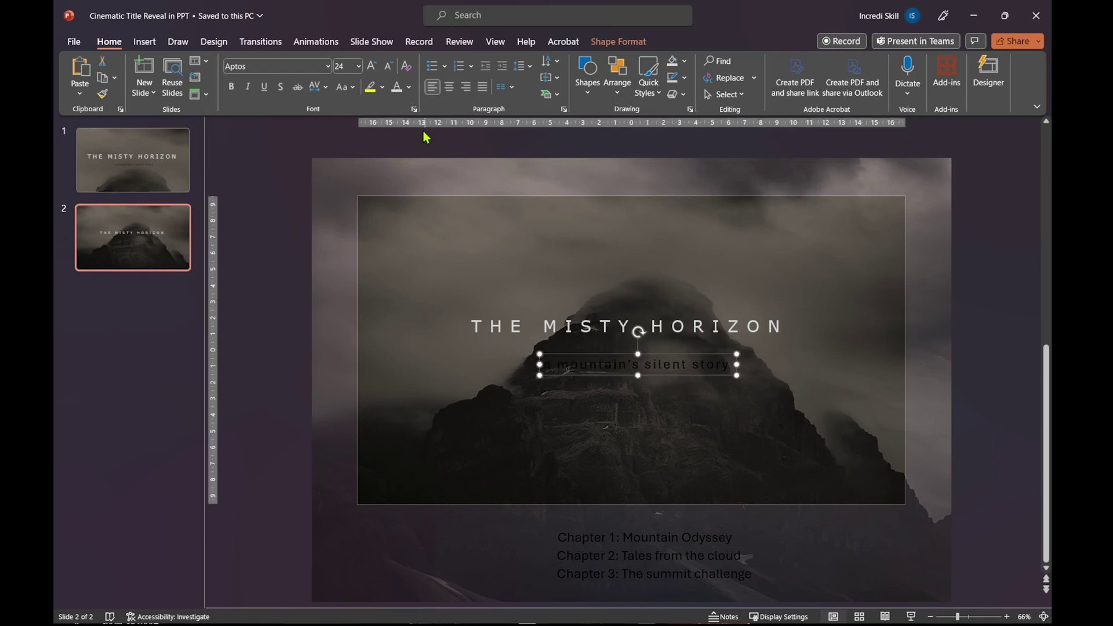
left_click(358, 66)
left_click(353, 213)
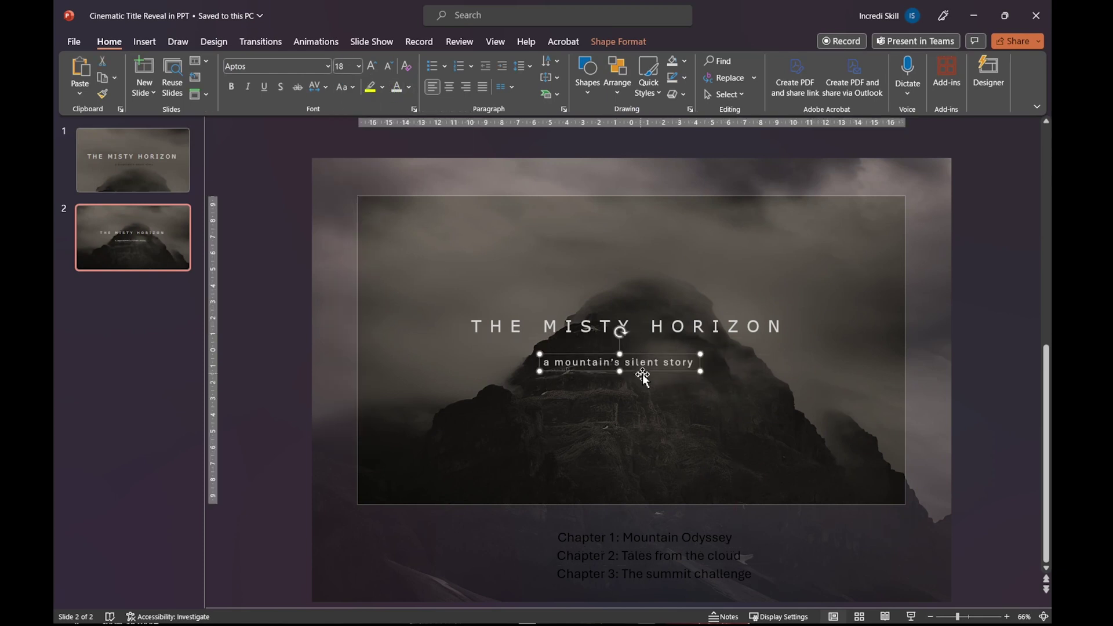
left_click(622, 97)
left_click(731, 326)
left_click_drag(664, 373, 661, 368)
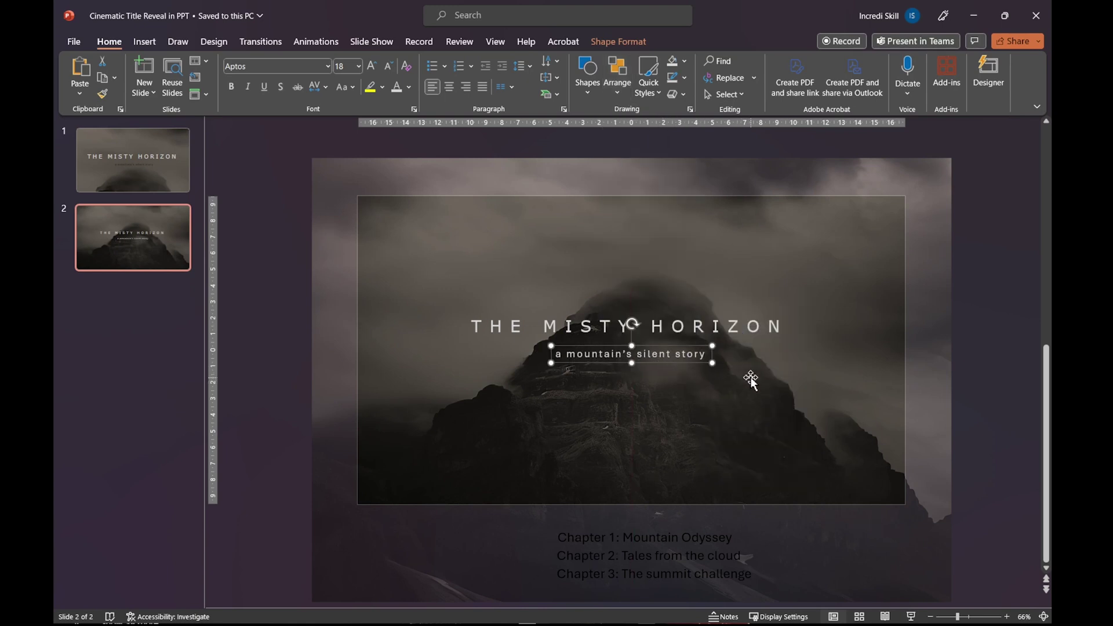
left_click_drag(992, 516, 492, 595)
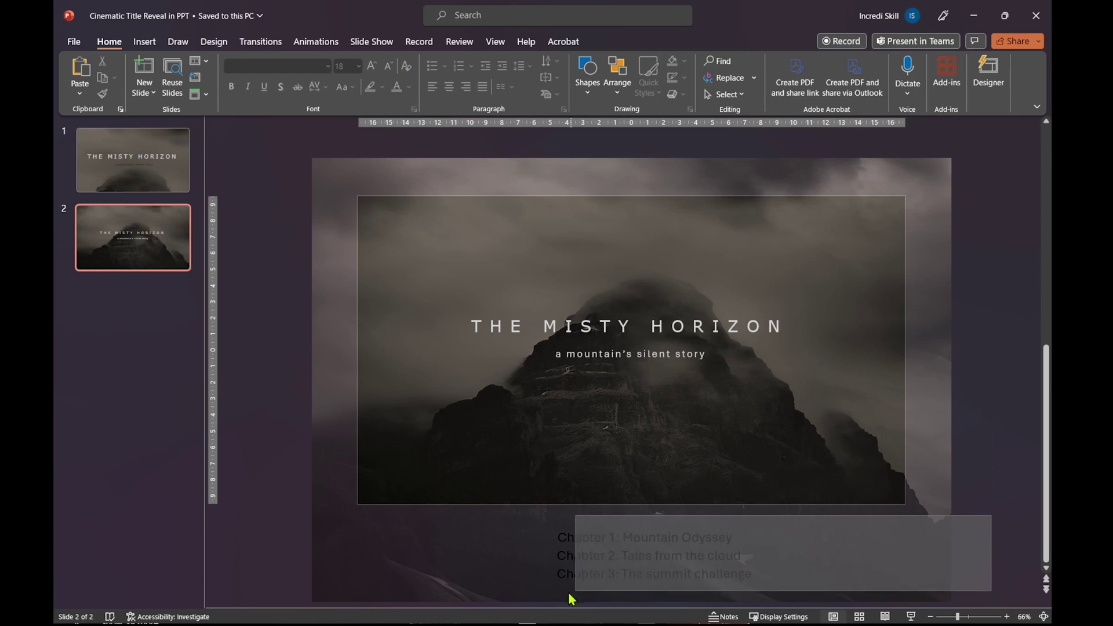
Move the three chapter lines up into the title panel and make their text white
left_click_drag(678, 588, 671, 474)
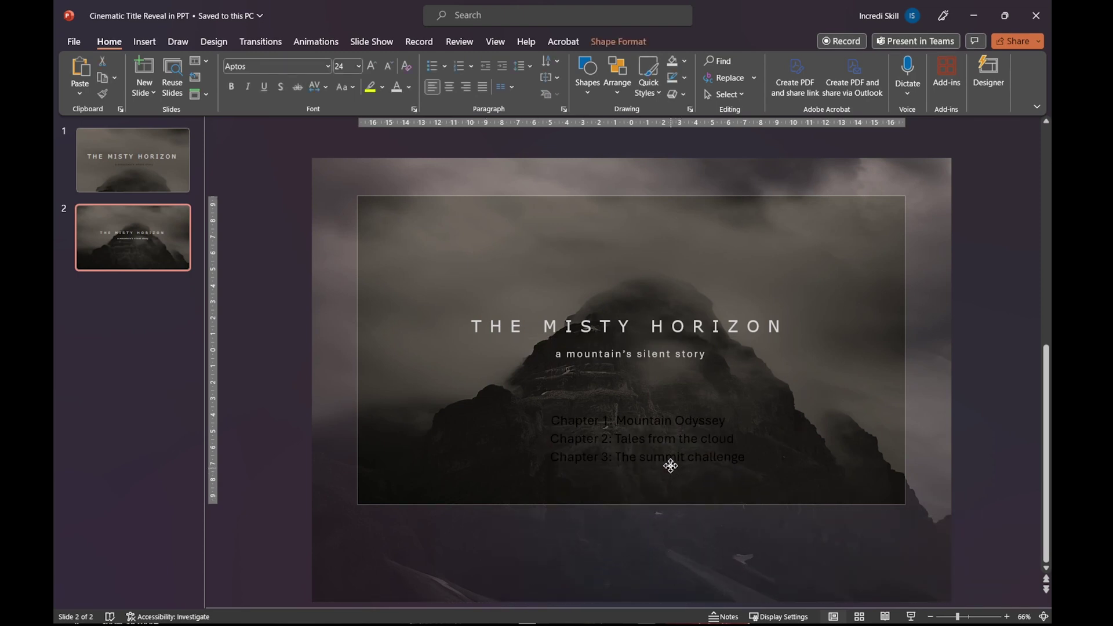
left_click_drag(671, 474, 666, 467)
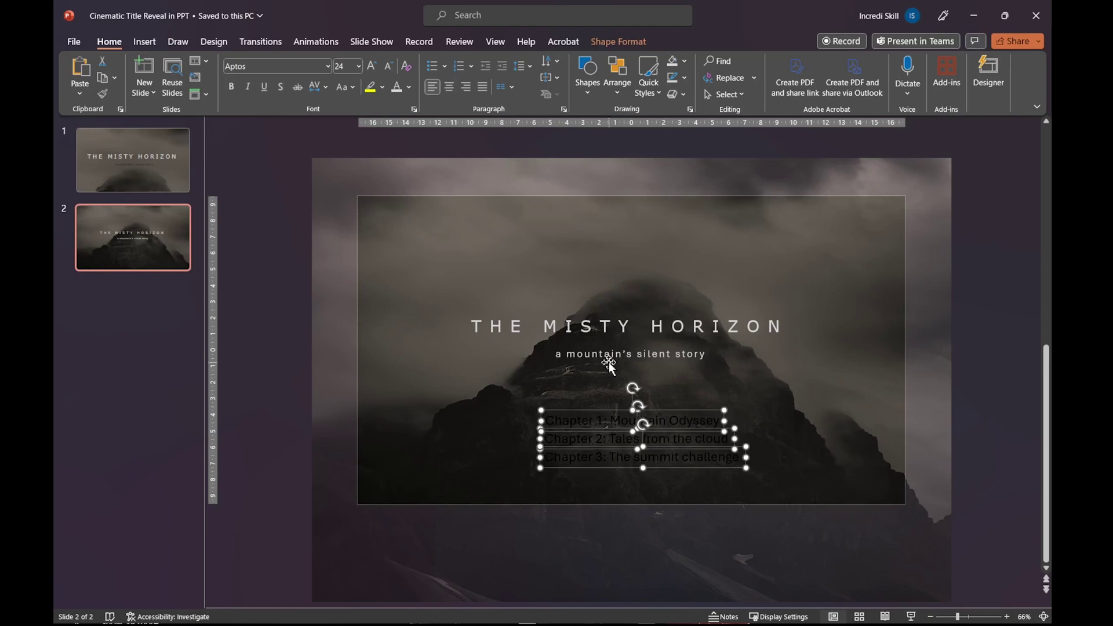
left_click(398, 89)
left_click(964, 501)
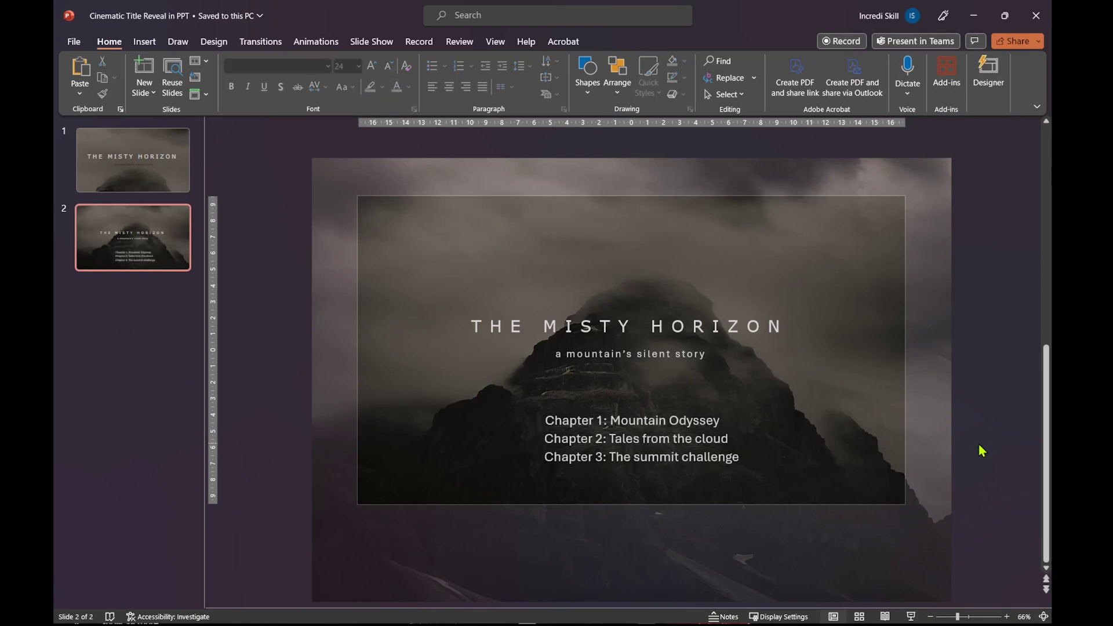
Paste the white divider line and nudge it between the subtitle and chapters
key("ctrl+v")
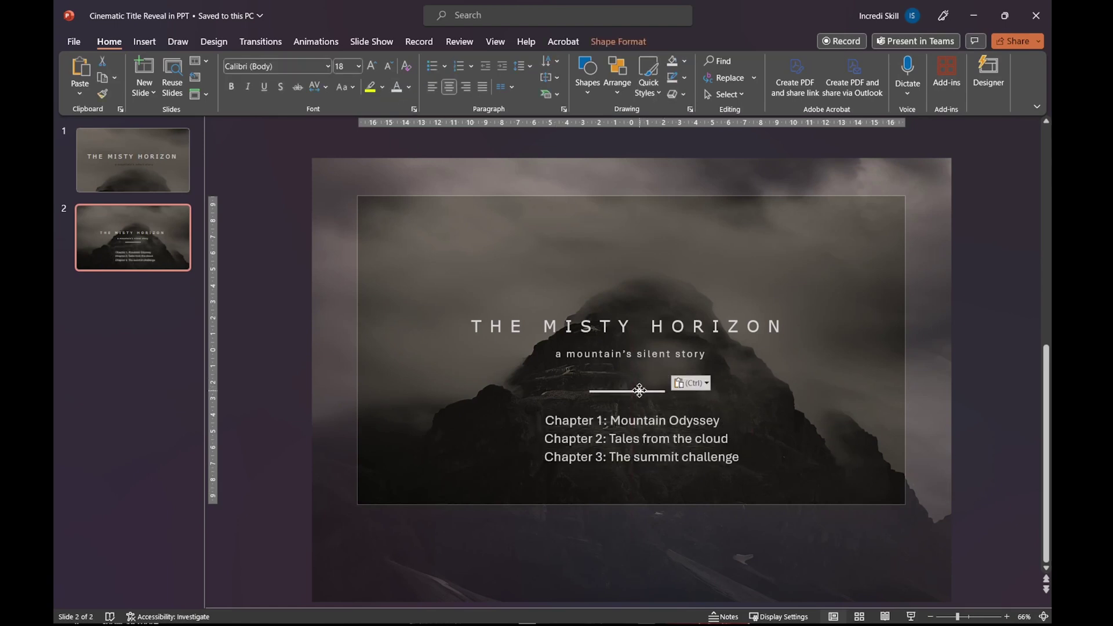
left_click_drag(638, 398, 643, 398)
left_click(1019, 427)
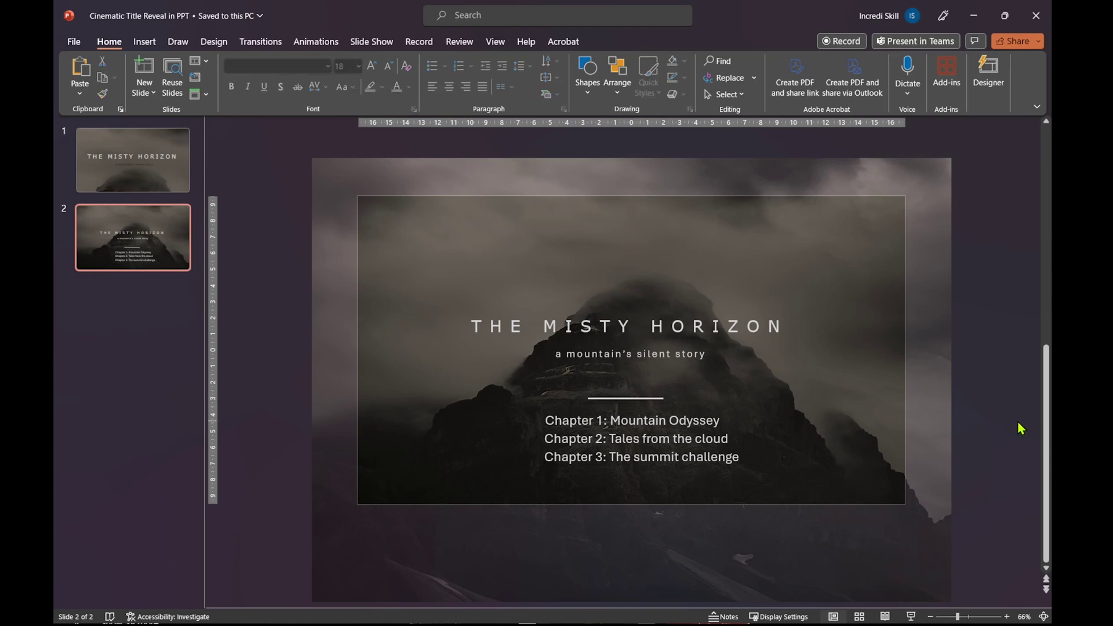
right_click(927, 242)
Set the background photo's Picture Transparency to 75% in the Format Picture pane
left_click(840, 522)
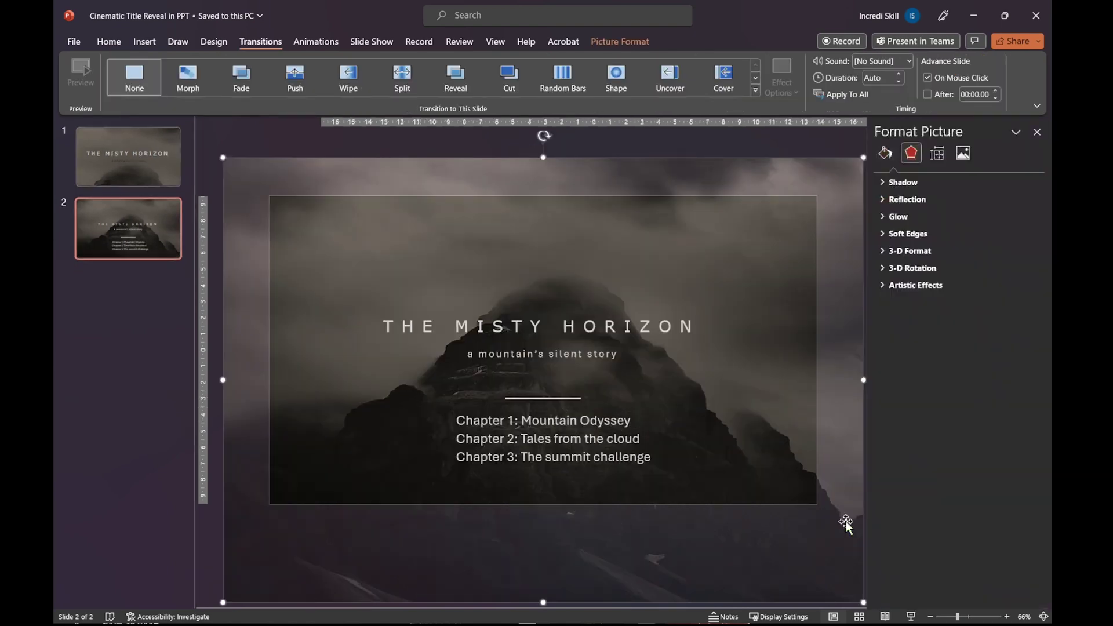
left_click(966, 157)
left_click(914, 218)
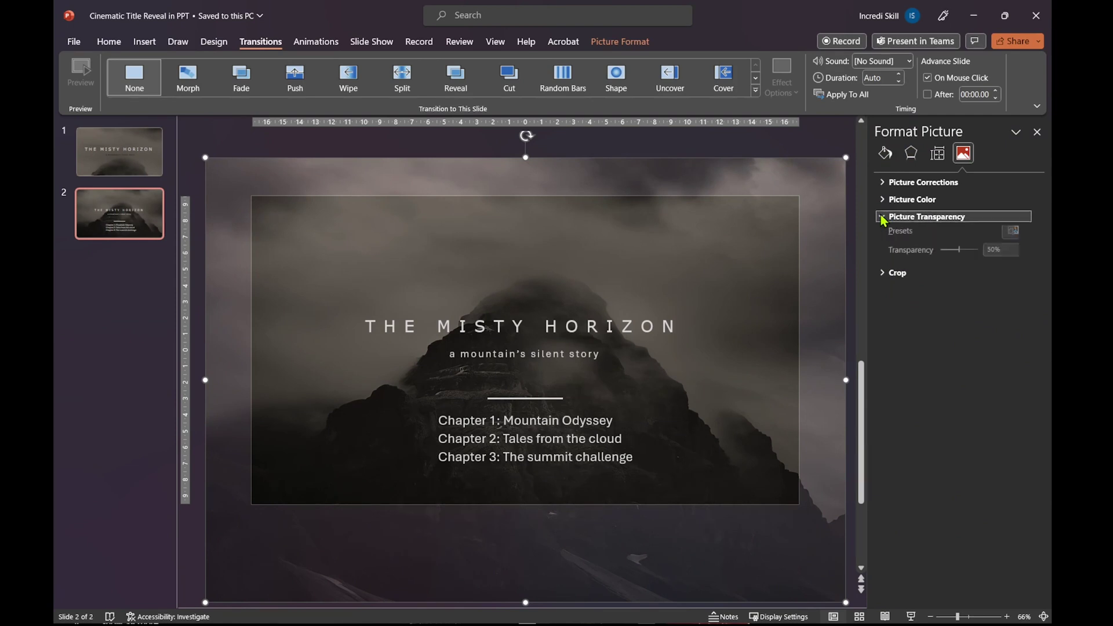
left_click(996, 255)
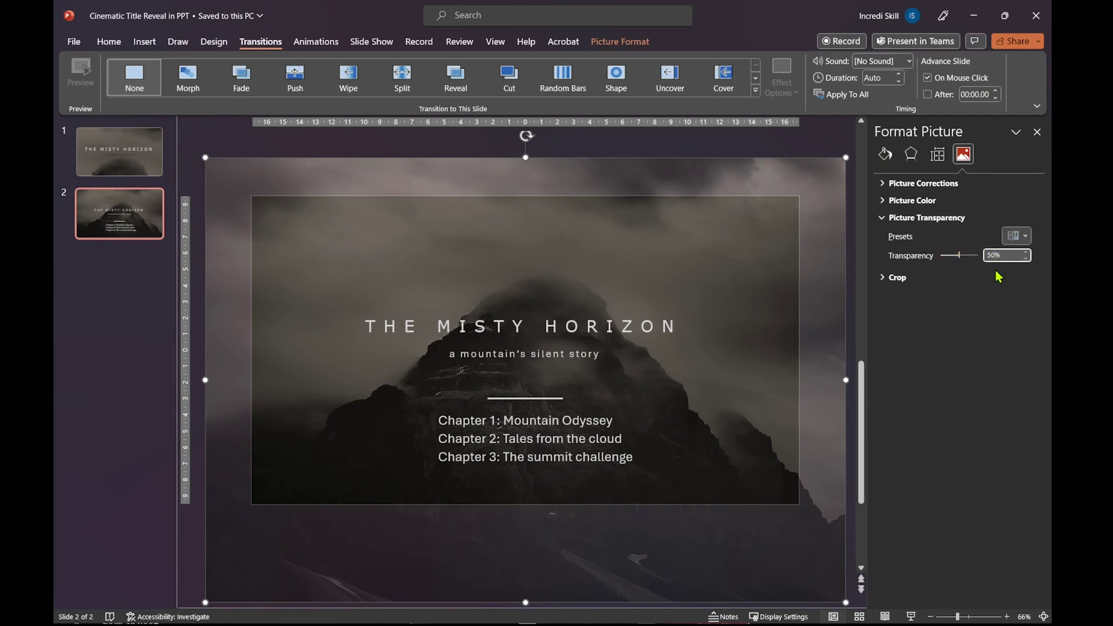
type("575")
key("Return")
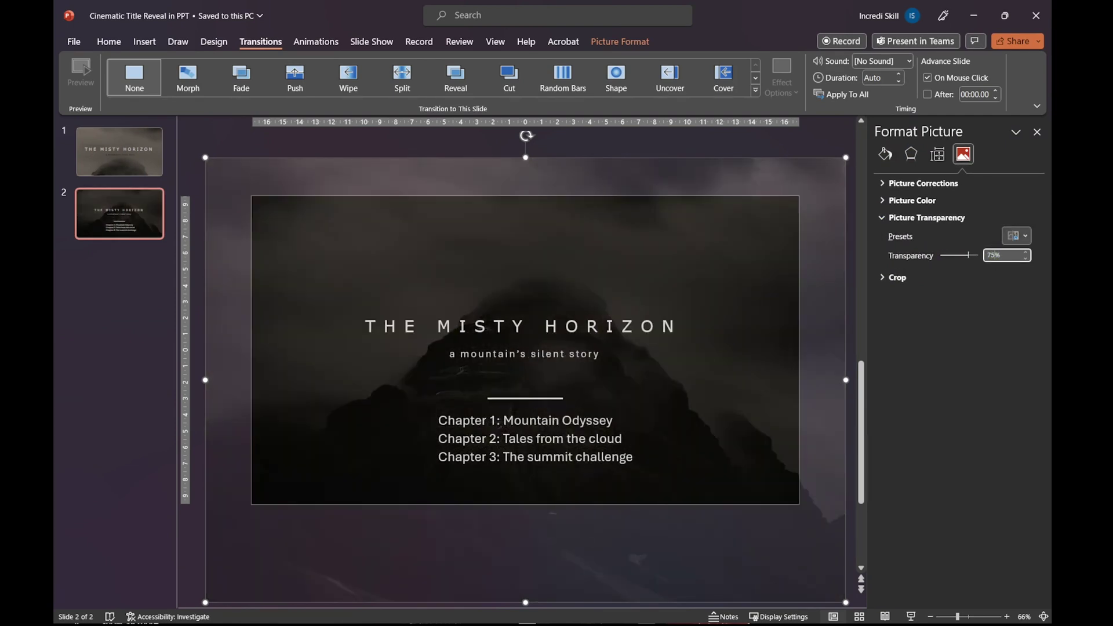
left_click(1037, 132)
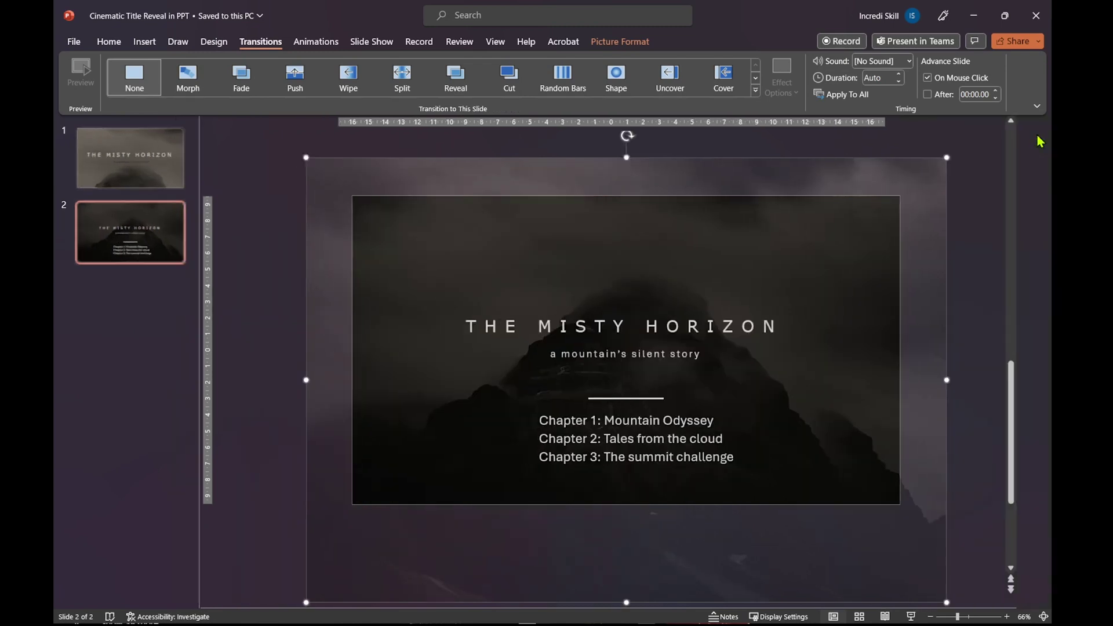
left_click(971, 254)
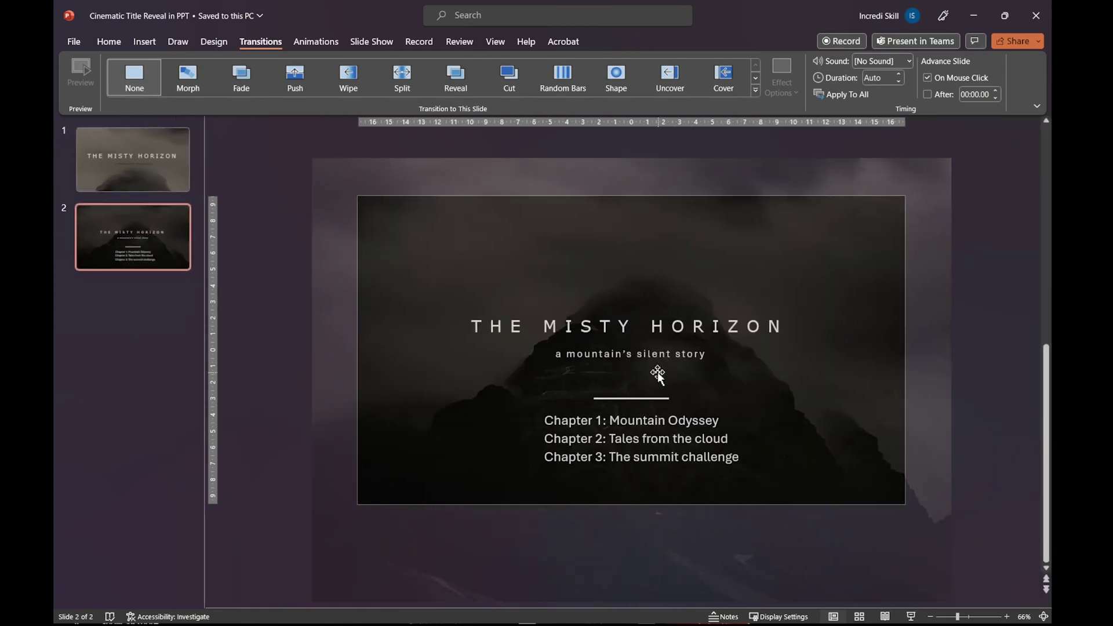
Apply a 2-second Morph transition to slide 2, then return to slide 1
left_click(145, 247)
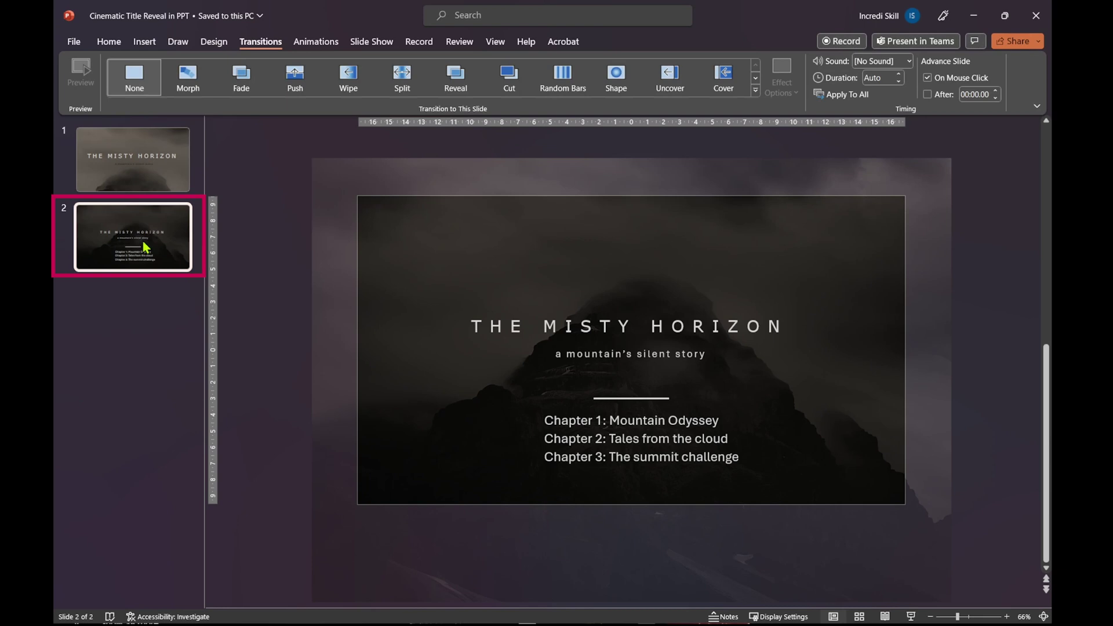
left_click(192, 81)
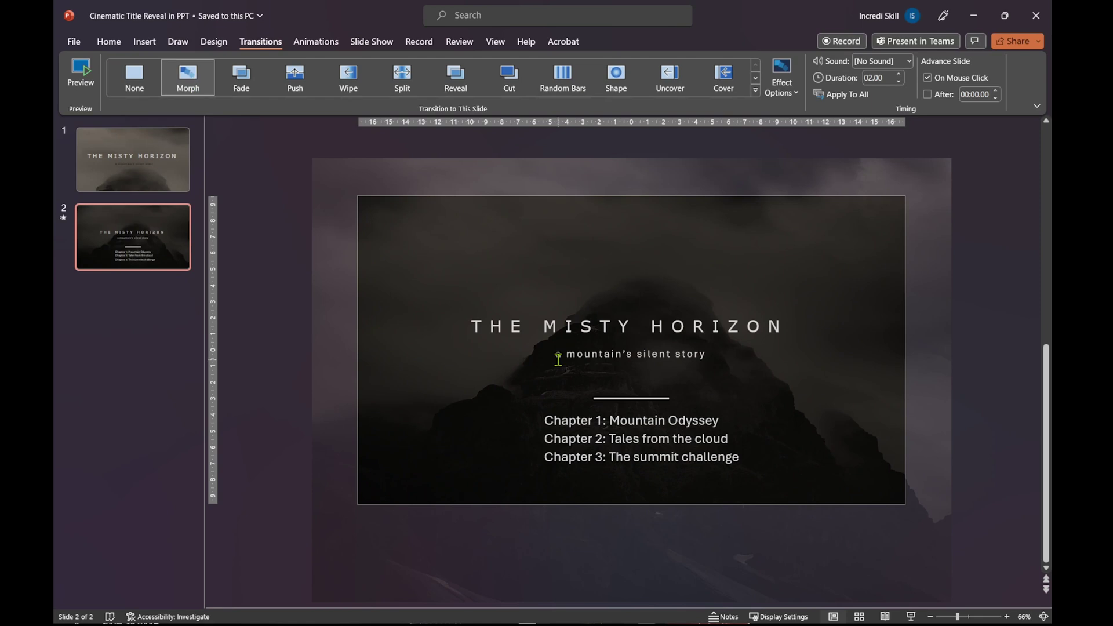
left_click(165, 188)
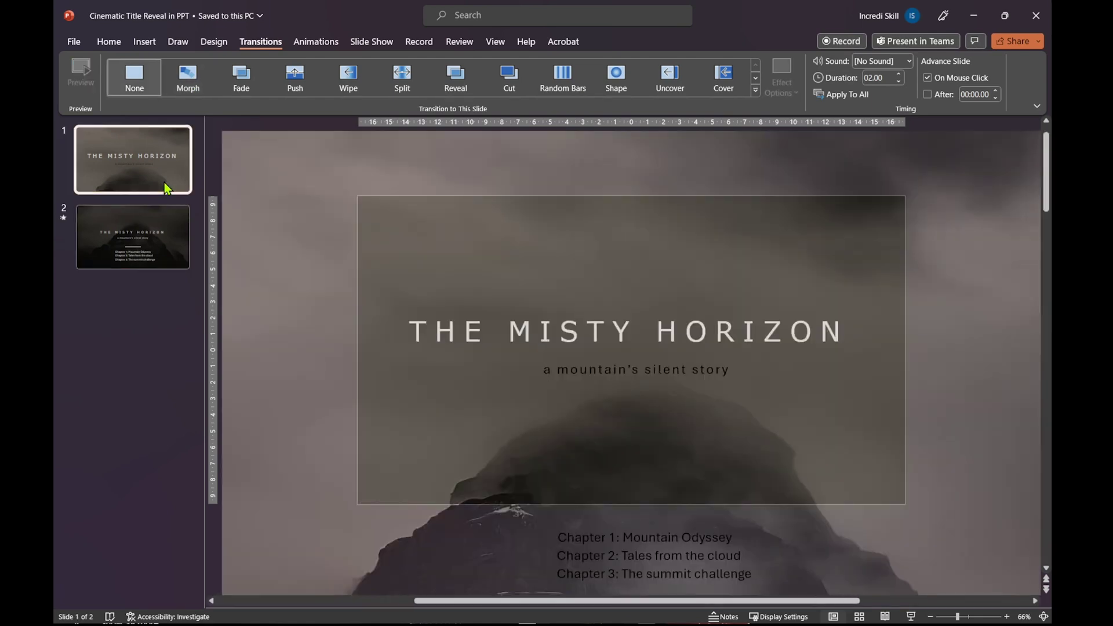
Give the title 'THE MISTY HORIZON' a Wipe entrance with a set direction, starting With Previous
left_click(649, 334)
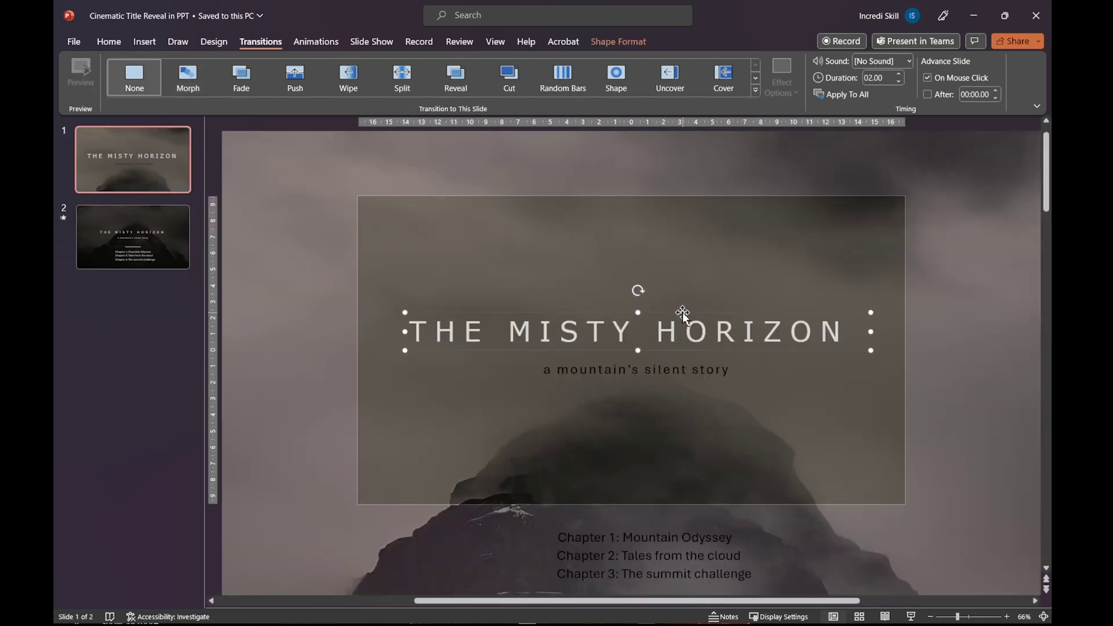
left_click(317, 44)
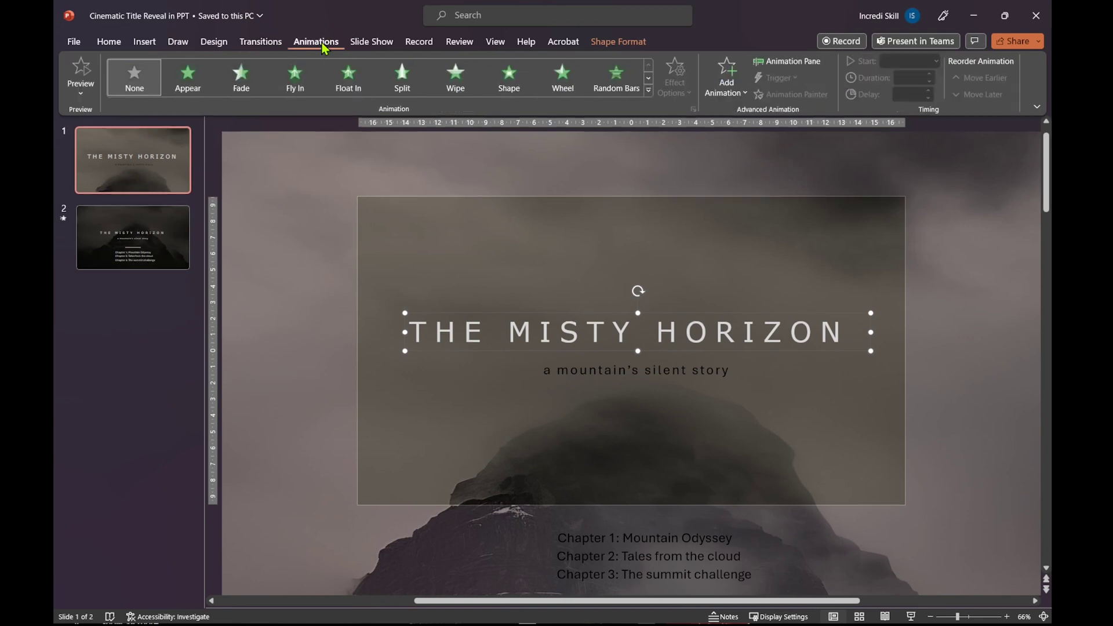
left_click(455, 79)
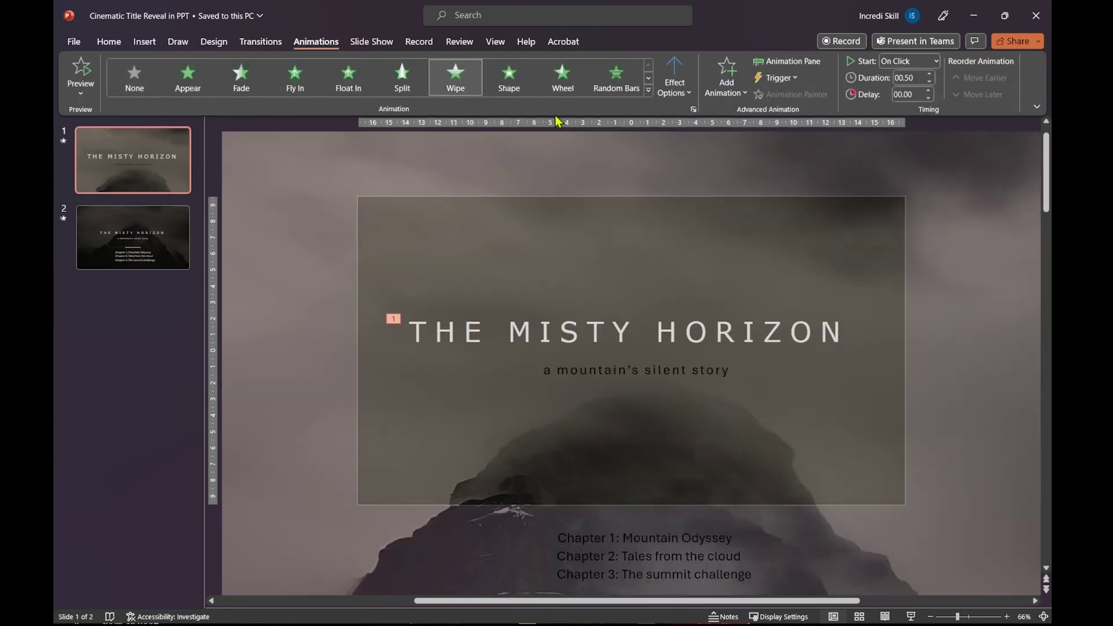
left_click(675, 83)
left_click(698, 237)
type("03")
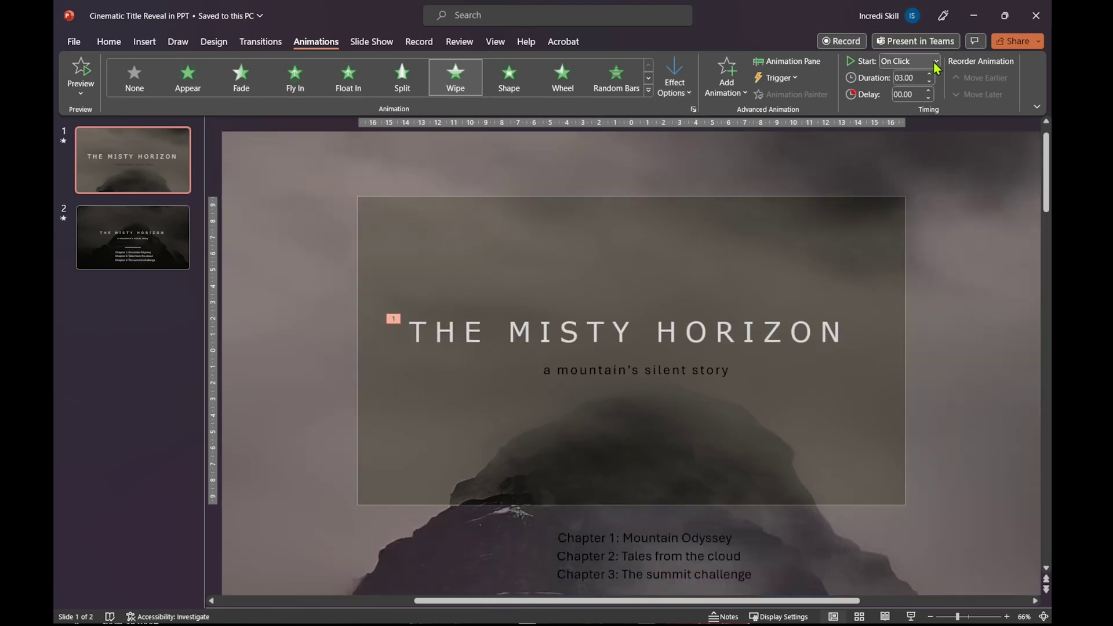
left_click(910, 61)
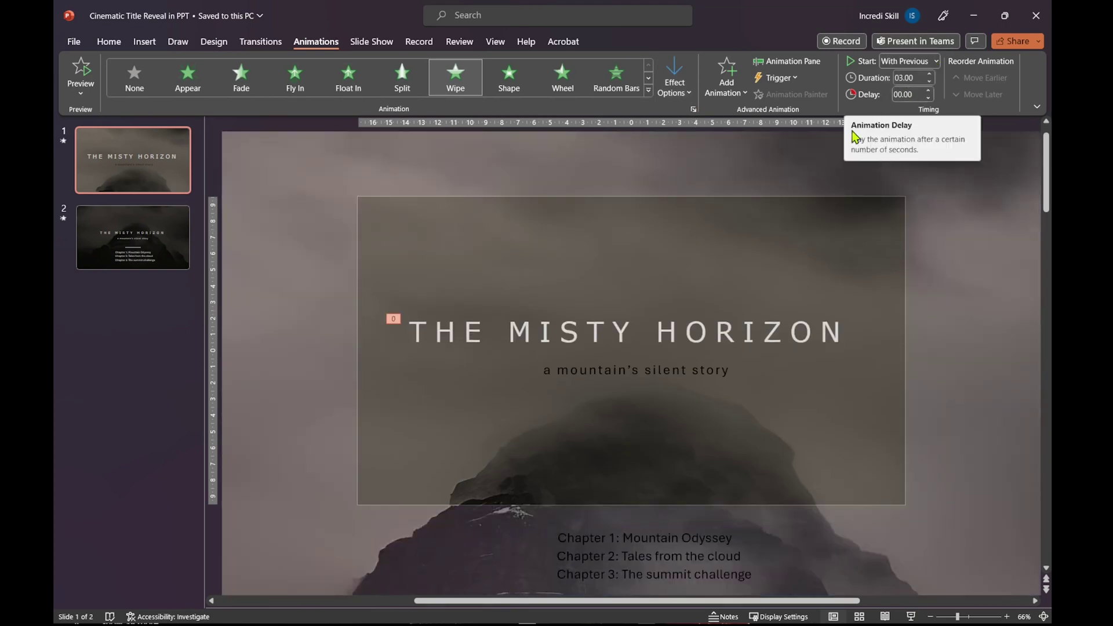
Give the subtitle box a Fade entrance that starts After Previous
left_click(698, 371)
left_click(696, 380)
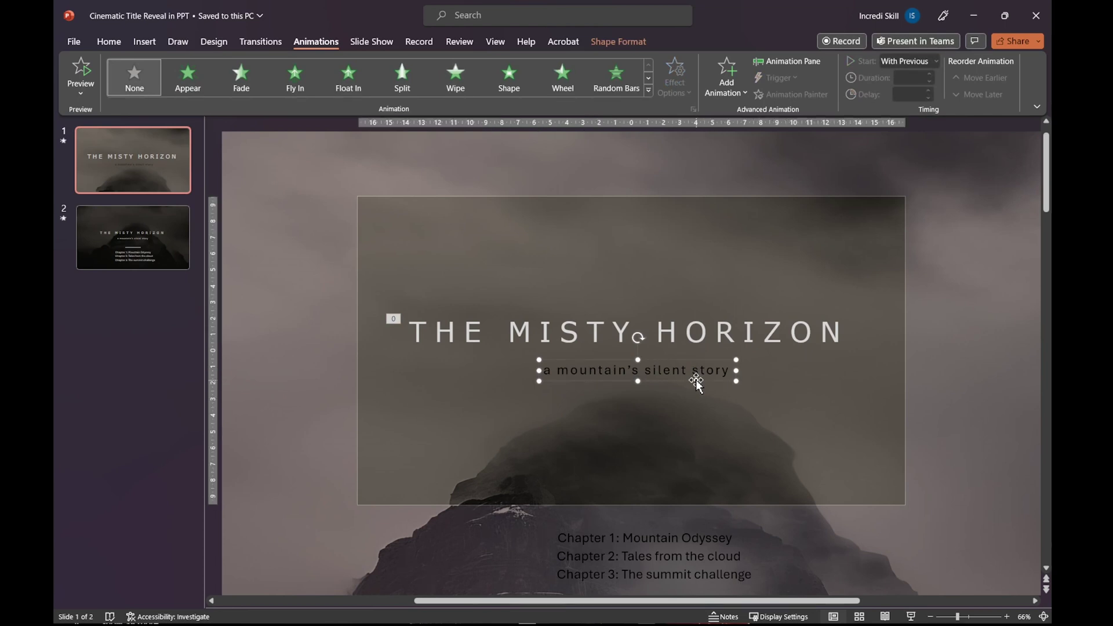
left_click(236, 83)
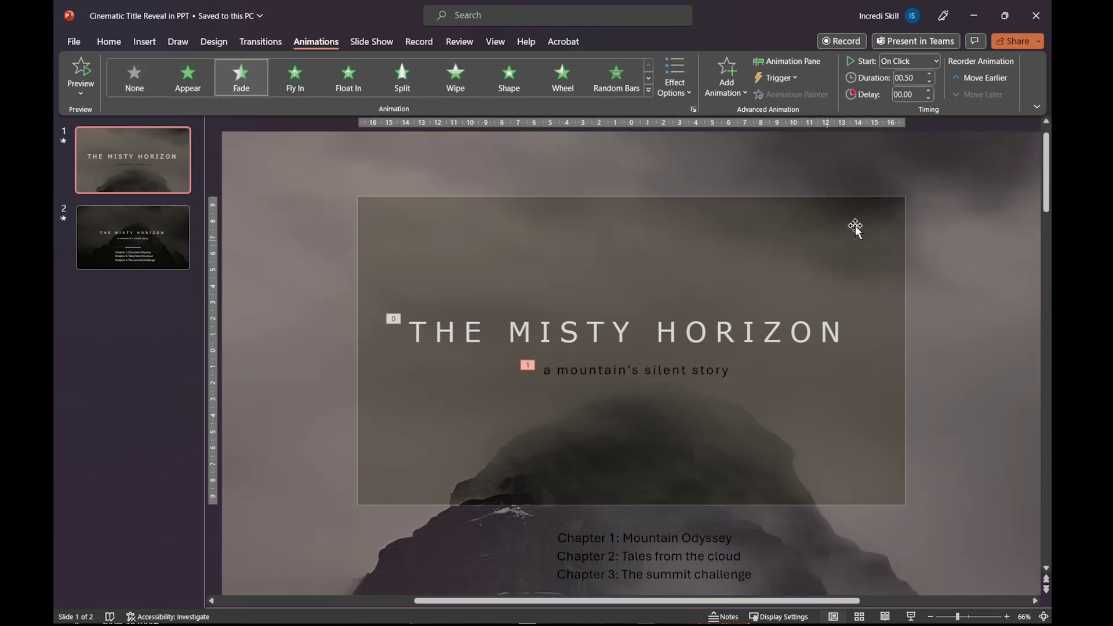
left_click(936, 61)
left_click(922, 112)
scroll(913, 164, "down", 2)
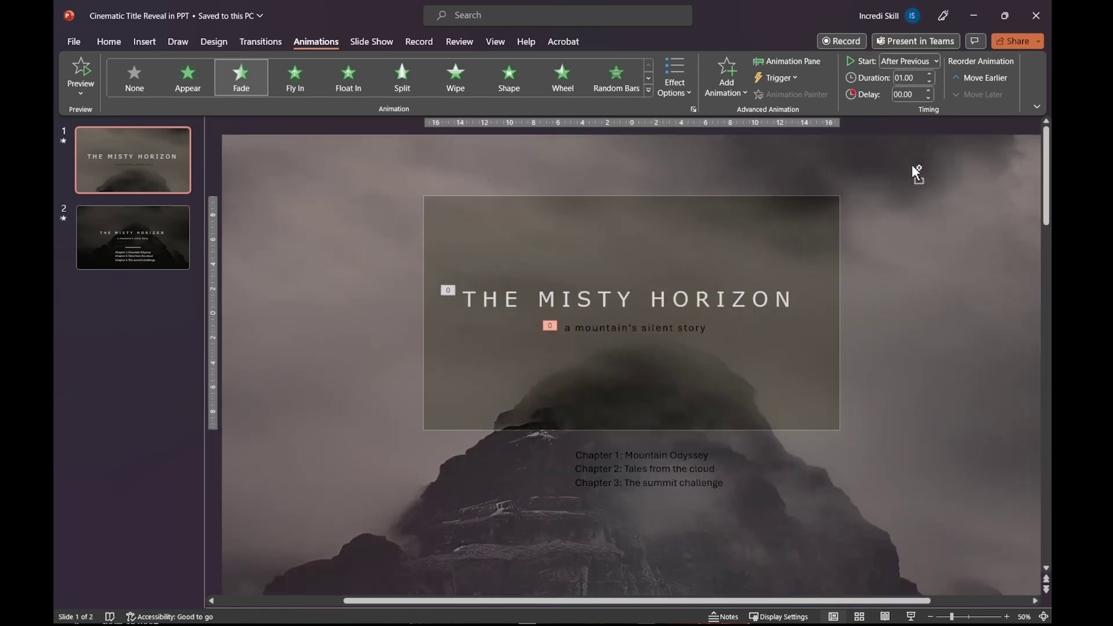
scroll(913, 165, "down", 2)
scroll(913, 168, "up", 2)
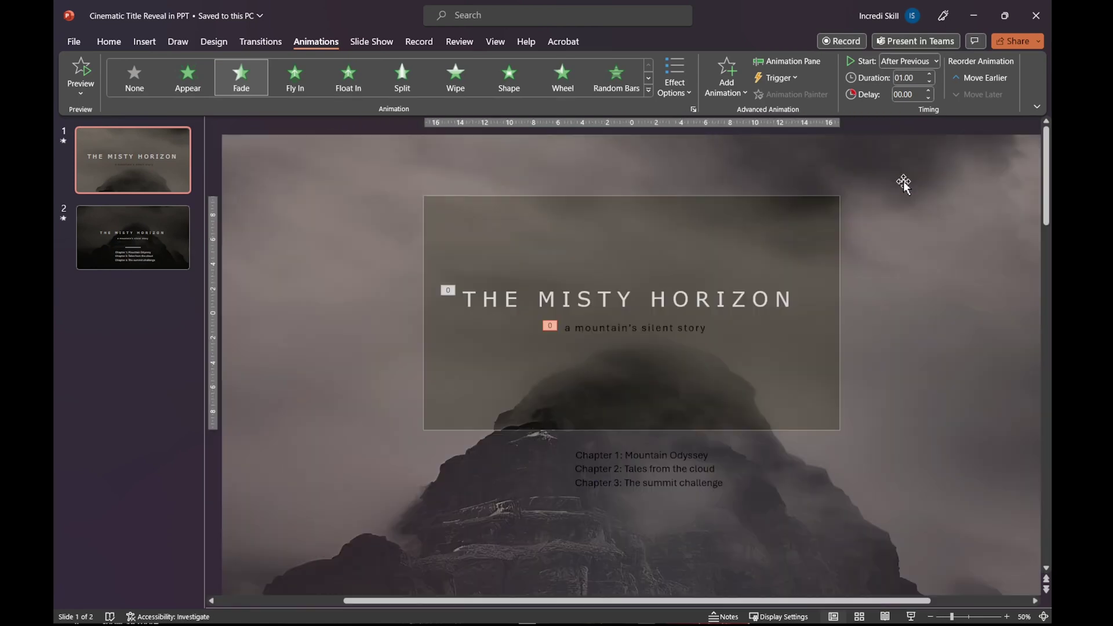